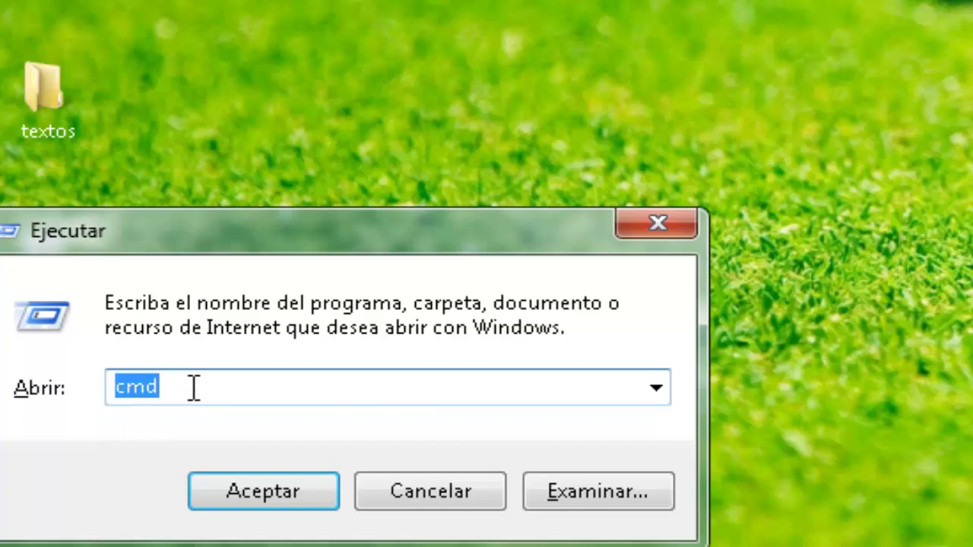
Step: Open a command prompt by running cmd and enter the chkdsk command name without executing it
text(cmd)
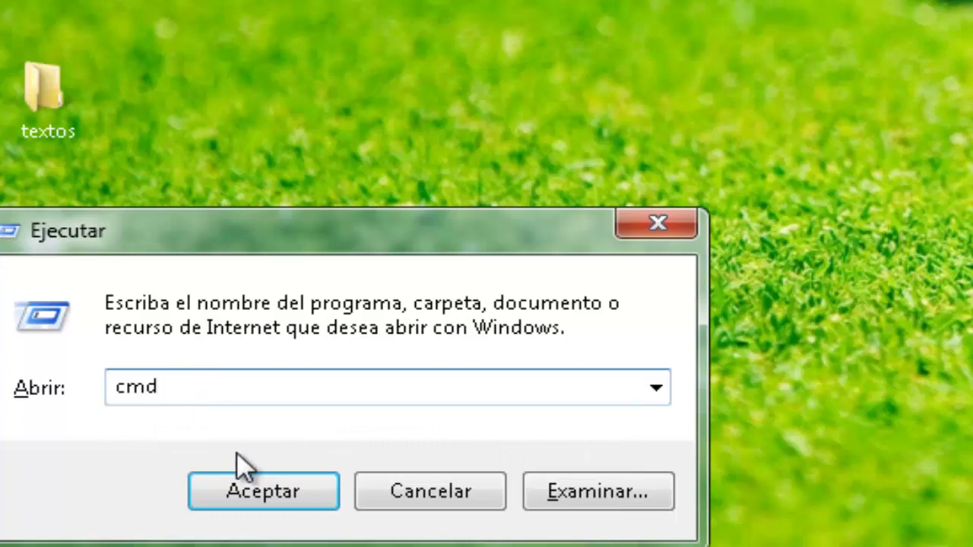
click(272, 502)
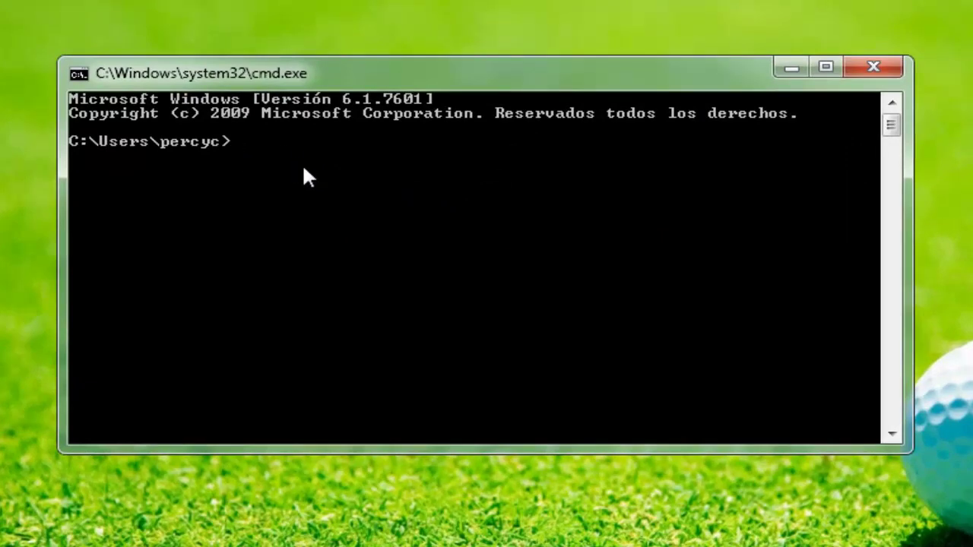
text(chkds)
text(k)
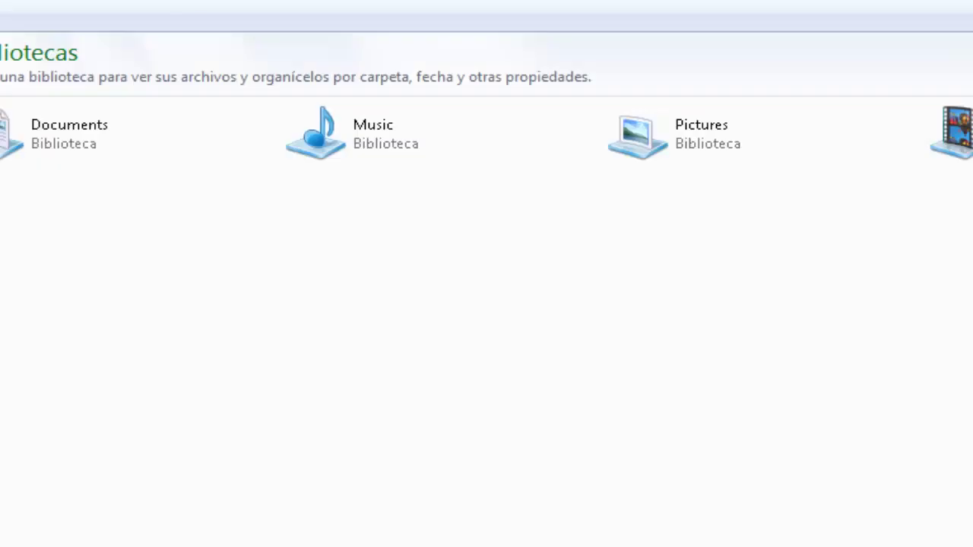
Step: Check the removable disk's drive letter in Equipo, then complete and run the command as chkdsk f: /f
click(15, 272)
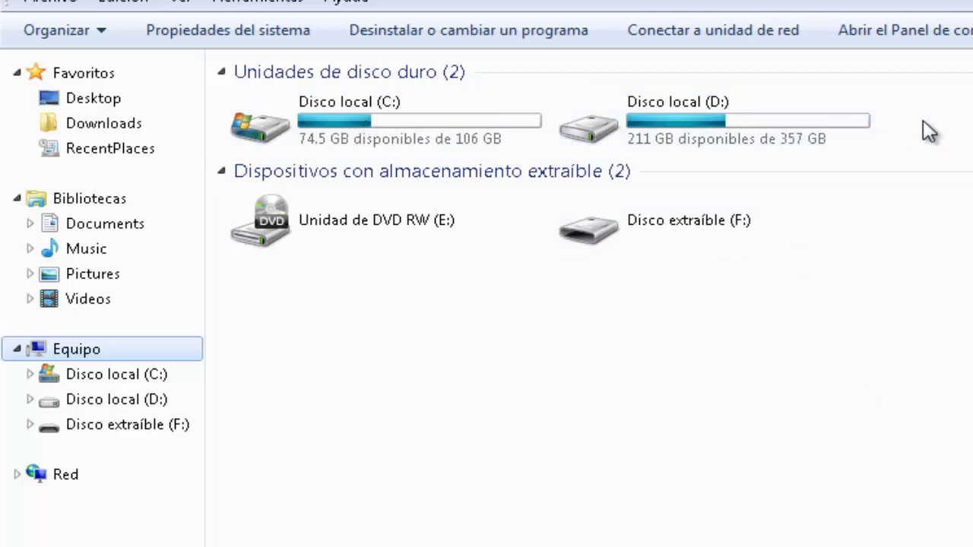
mouse_move(729, 117)
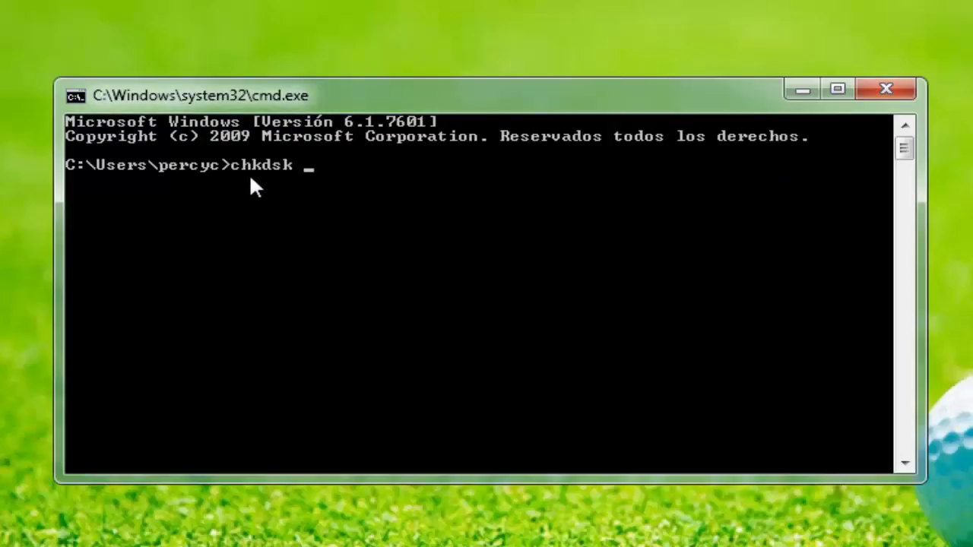
text(f: /f)
key(Return)
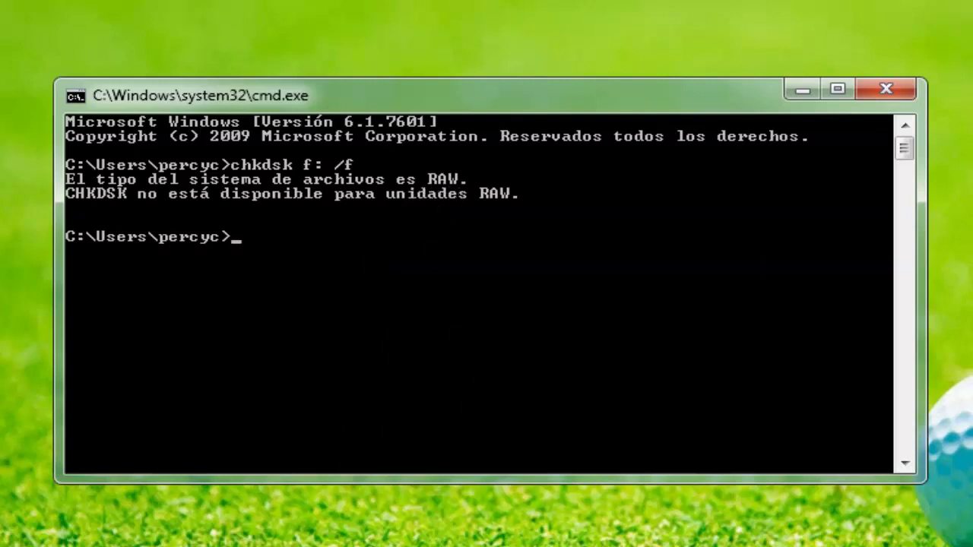
Step: Open Administración de discos in Computer Management, found among the Control Panel's administrative tools
key(super)
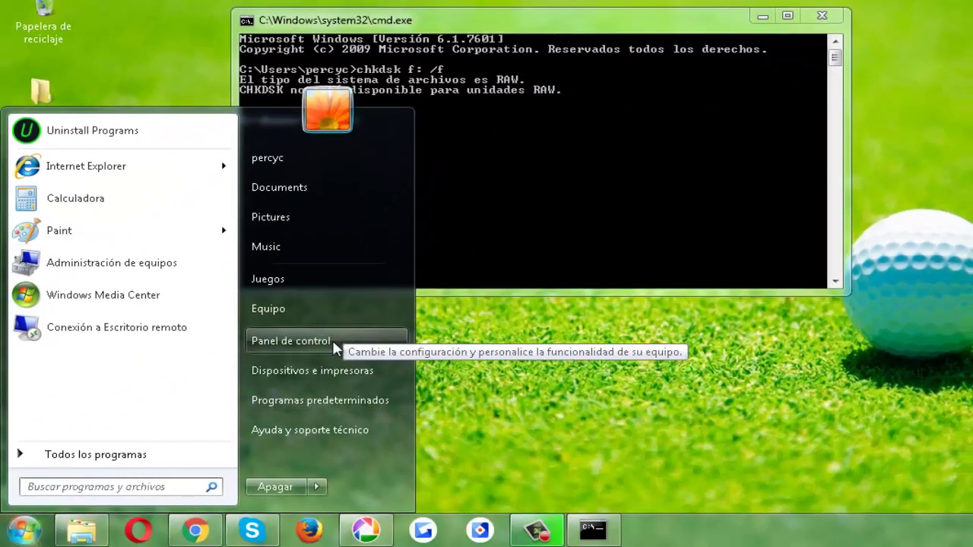
click(334, 347)
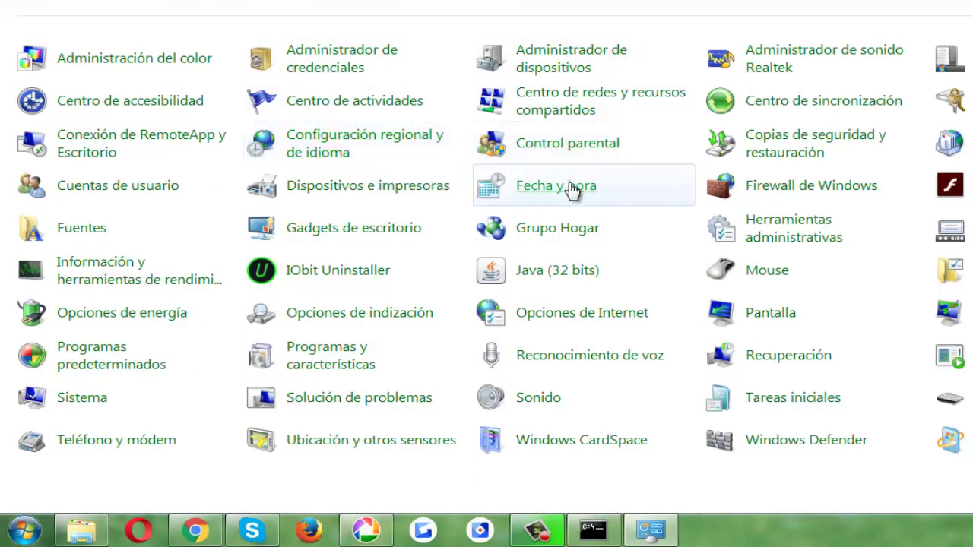
click(778, 245)
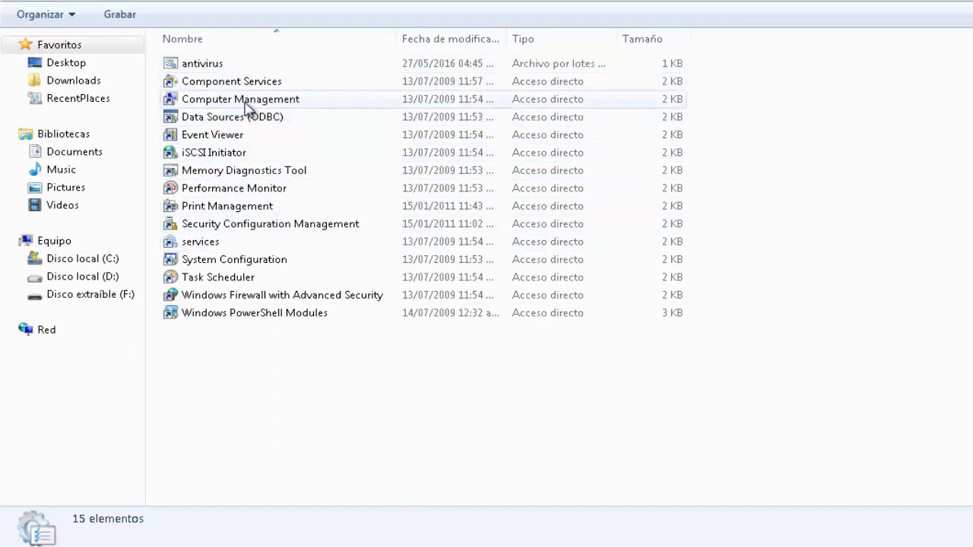
click(275, 105)
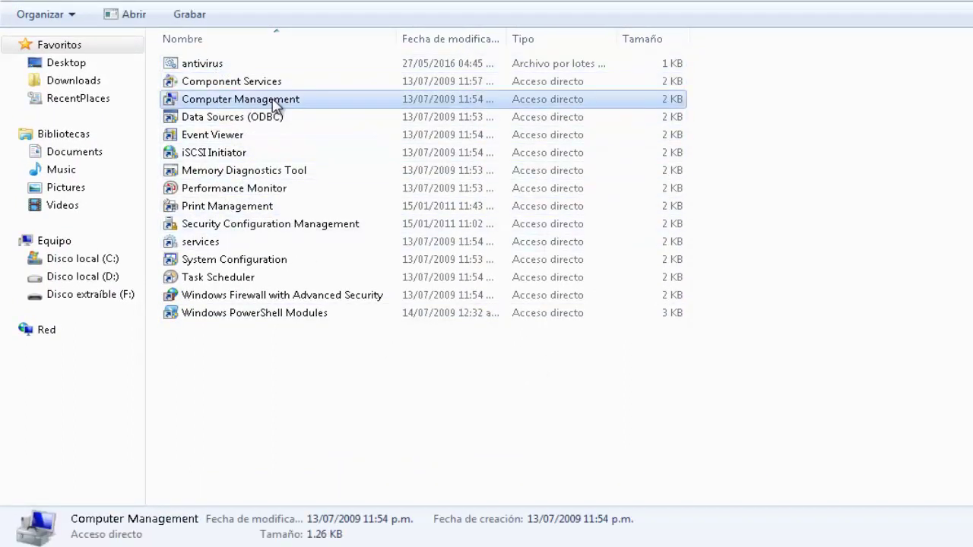
double_click(275, 105)
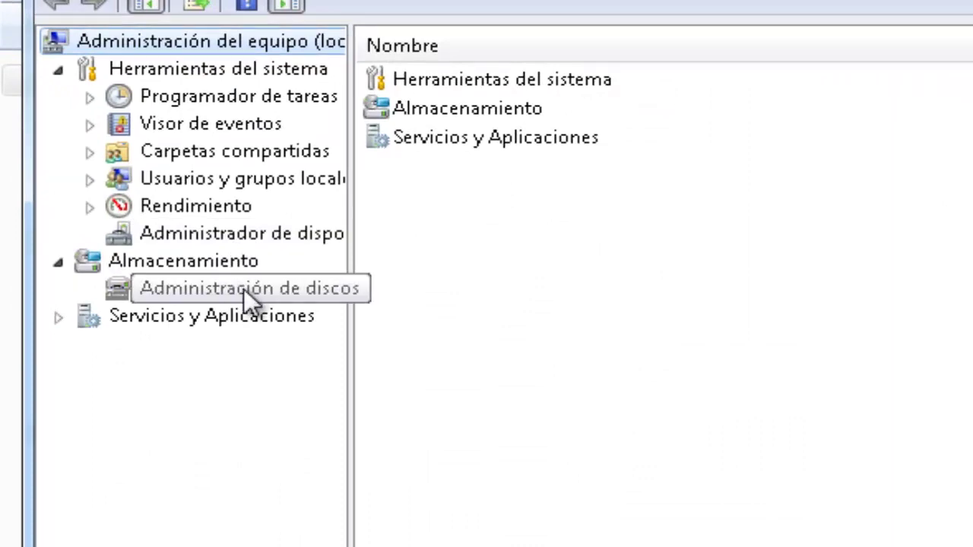
click(265, 289)
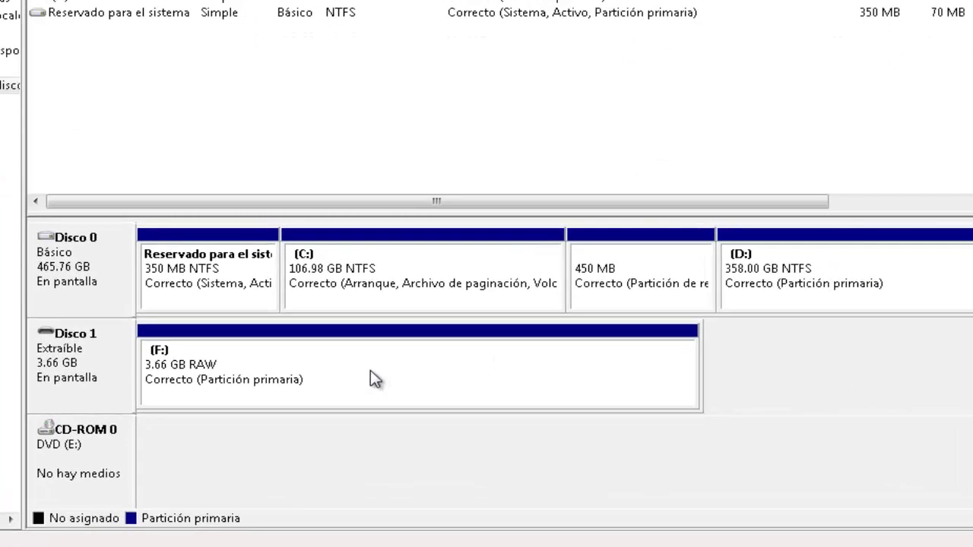
Step: Format the F: partition on the removable Disco 1 as FAT32 with quick format, default allocation size and the label Nuevo vol
click(373, 380)
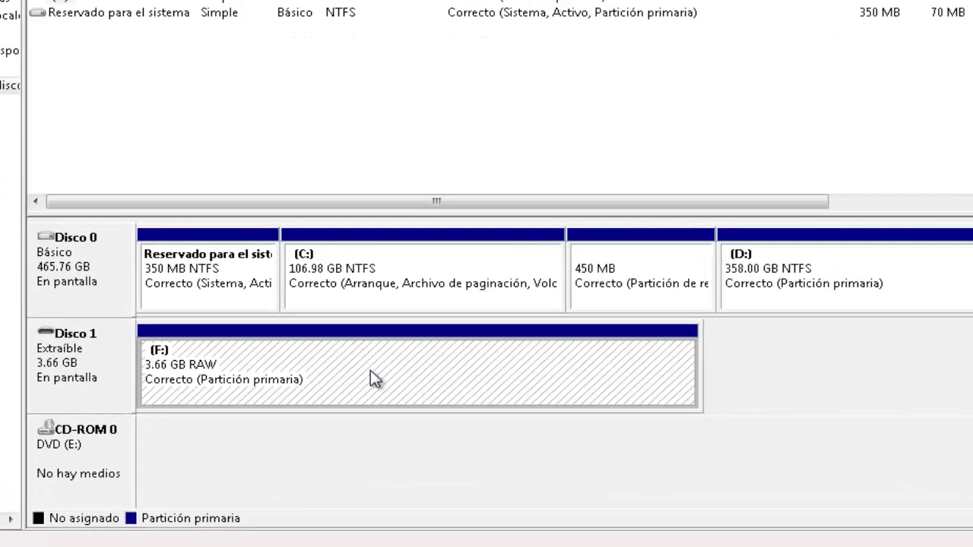
right_click(373, 380)
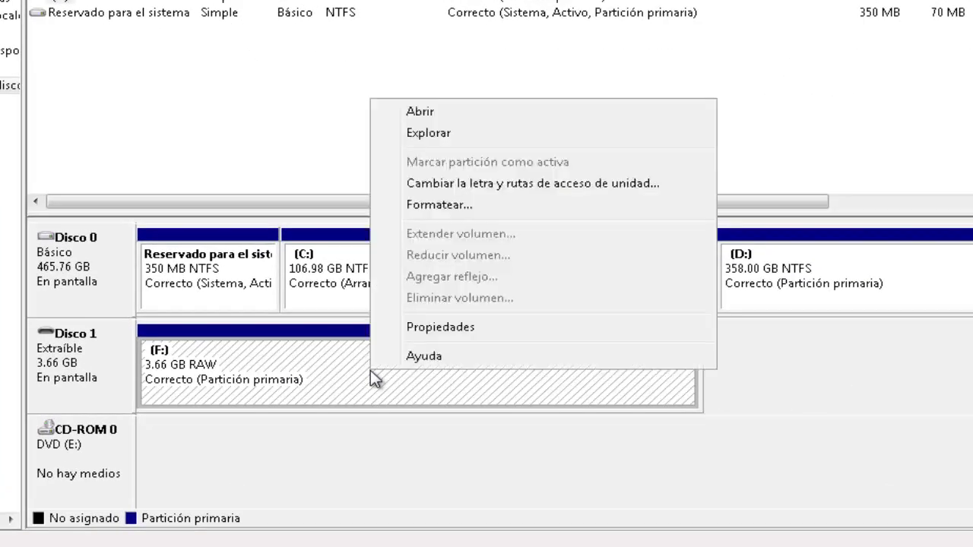
click(448, 206)
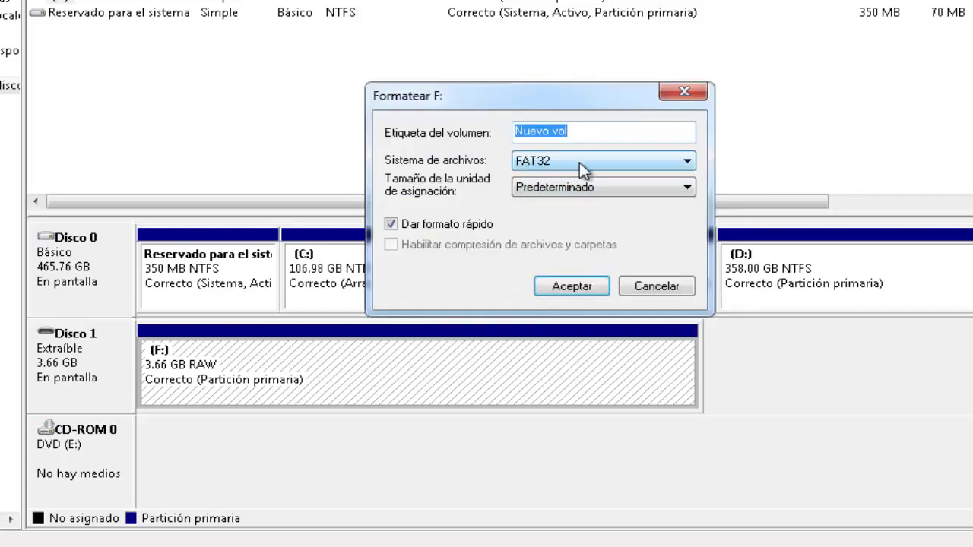
click(555, 284)
click(611, 286)
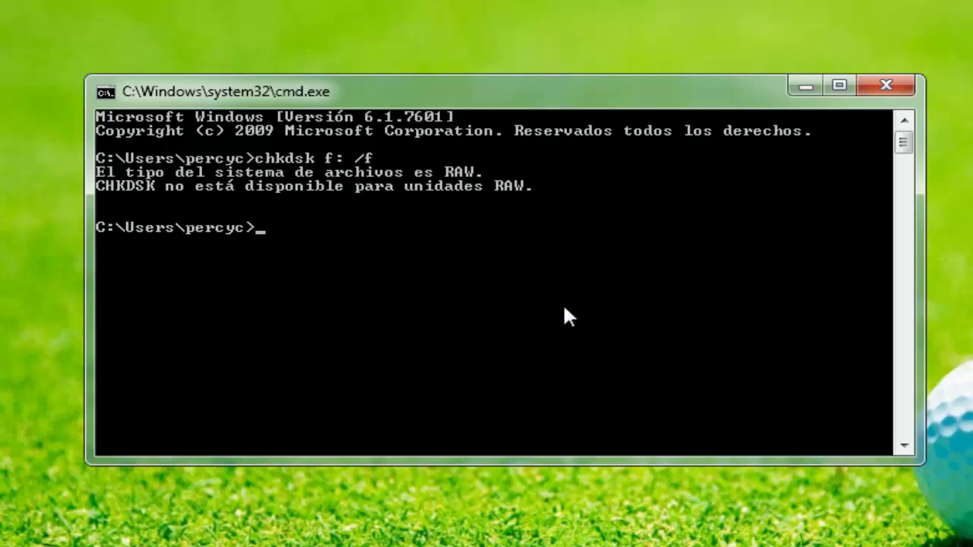
Step: Run chkdsk f: /f again in the command prompt, enlarge the window to read the report, and exit the prompt
text(hkdsk)
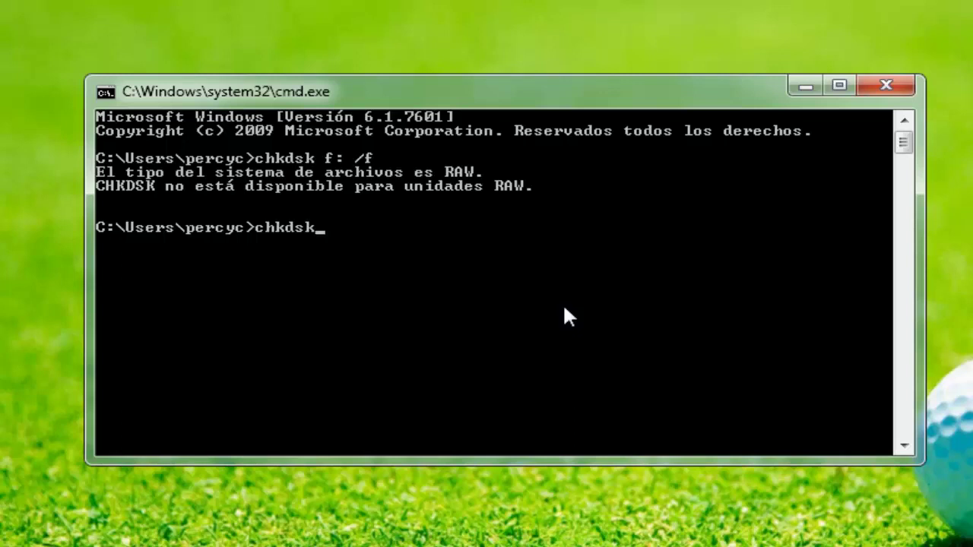
text( f: /f)
key(Return)
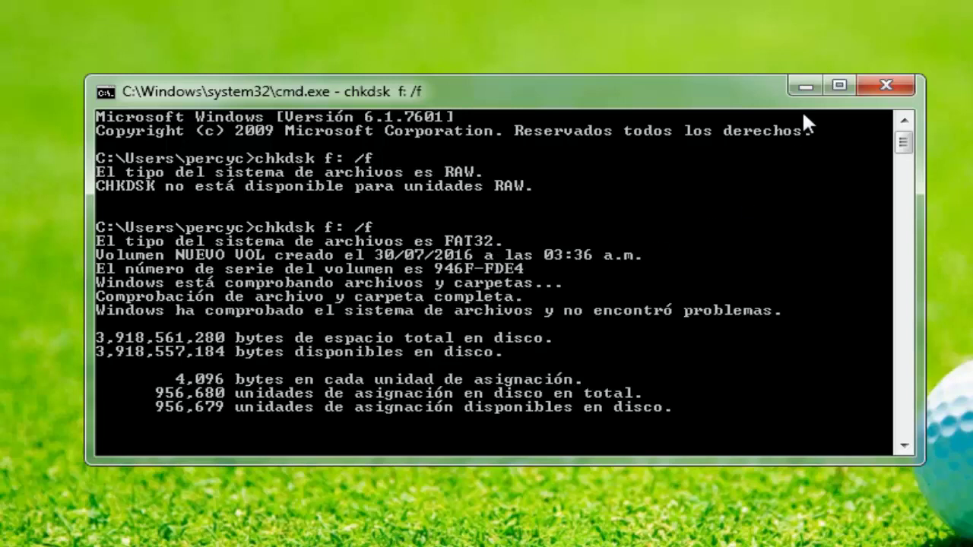
drag(774, 461, 775, 546)
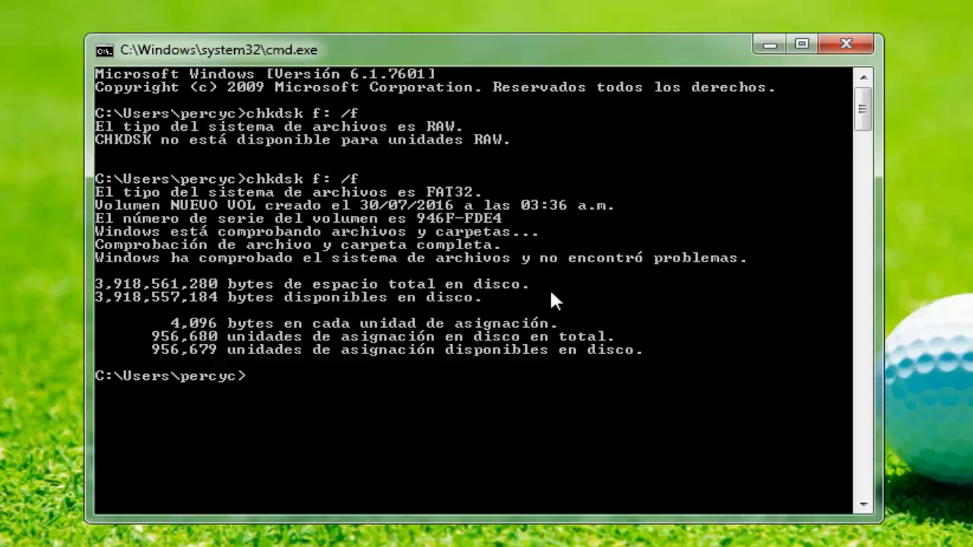
text(exit)
key(Return)
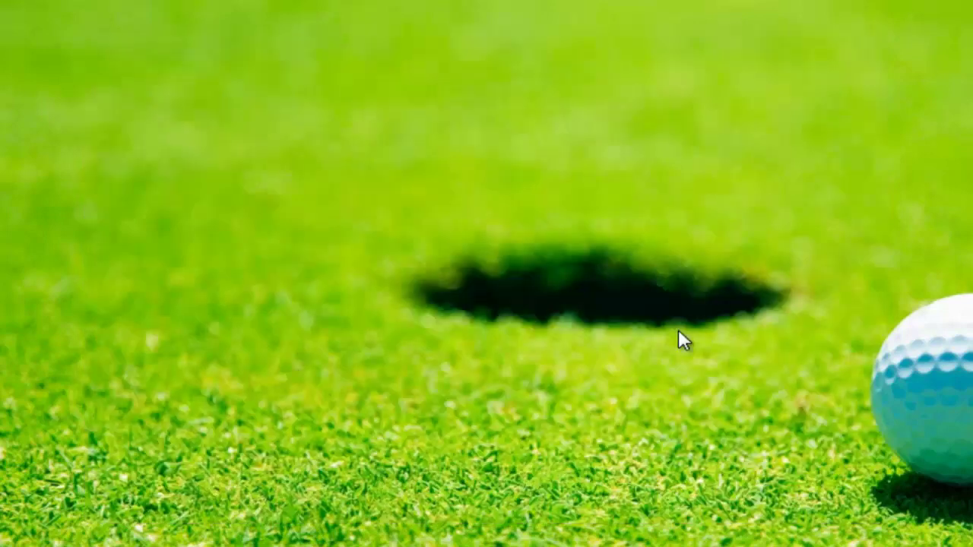
right_click(270, 89)
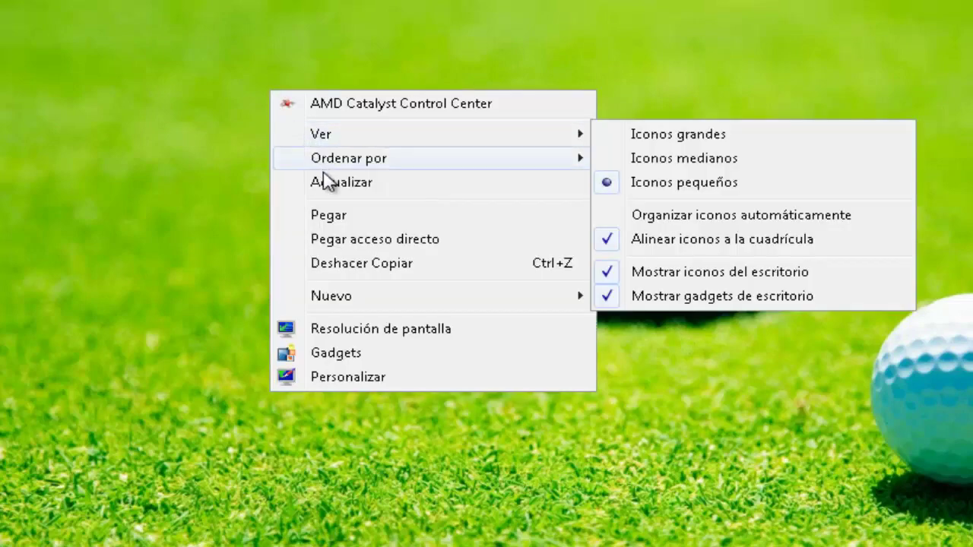
click(335, 184)
right_click(214, 102)
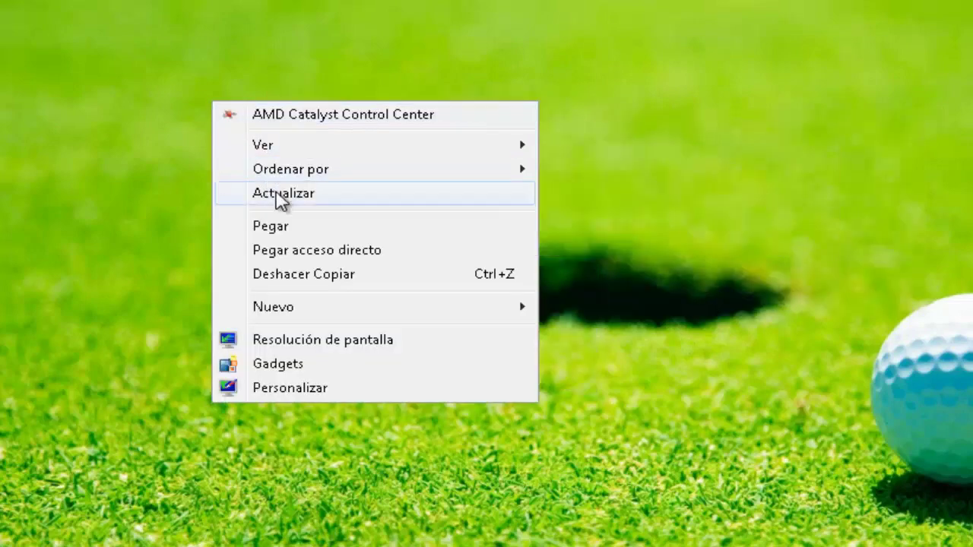
click(275, 195)
right_click(130, 45)
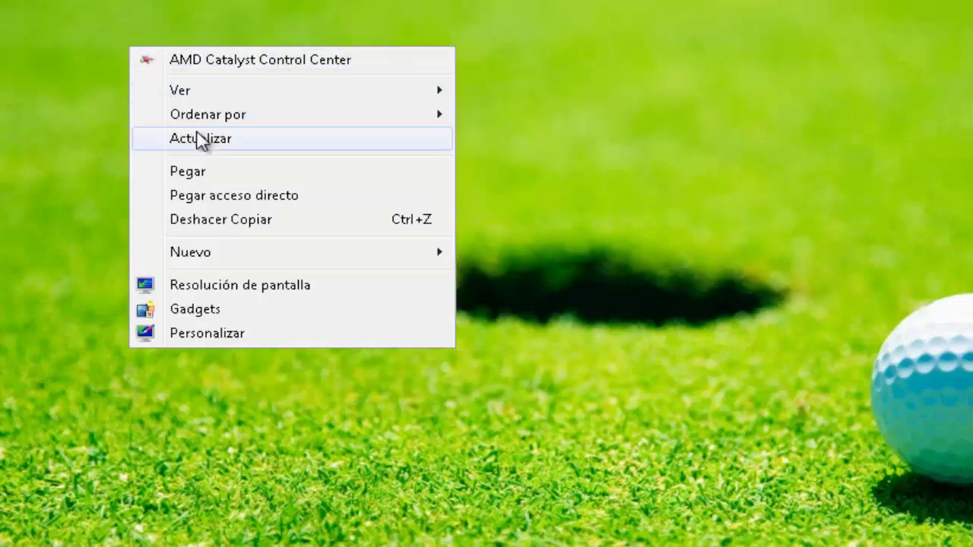
click(202, 139)
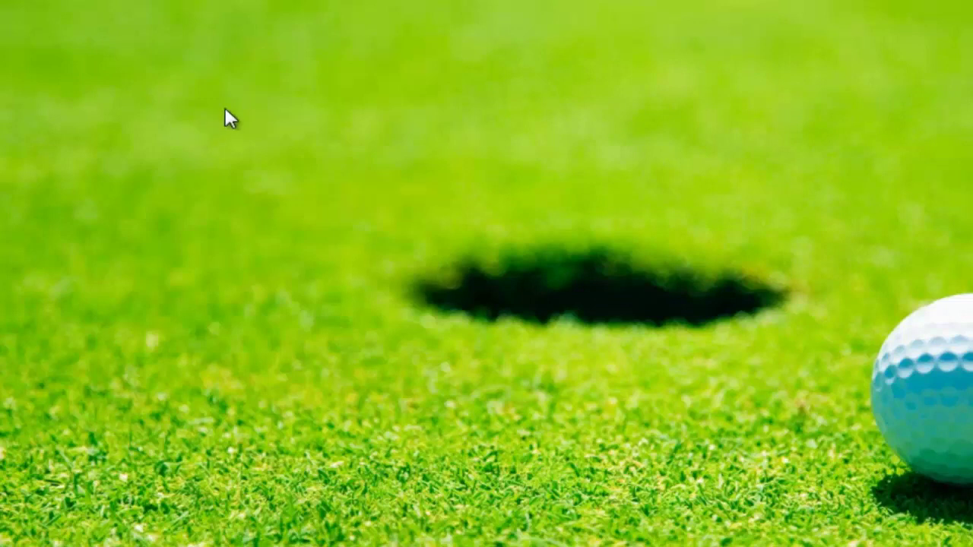
right_click(181, 48)
click(242, 143)
right_click(182, 102)
click(245, 199)
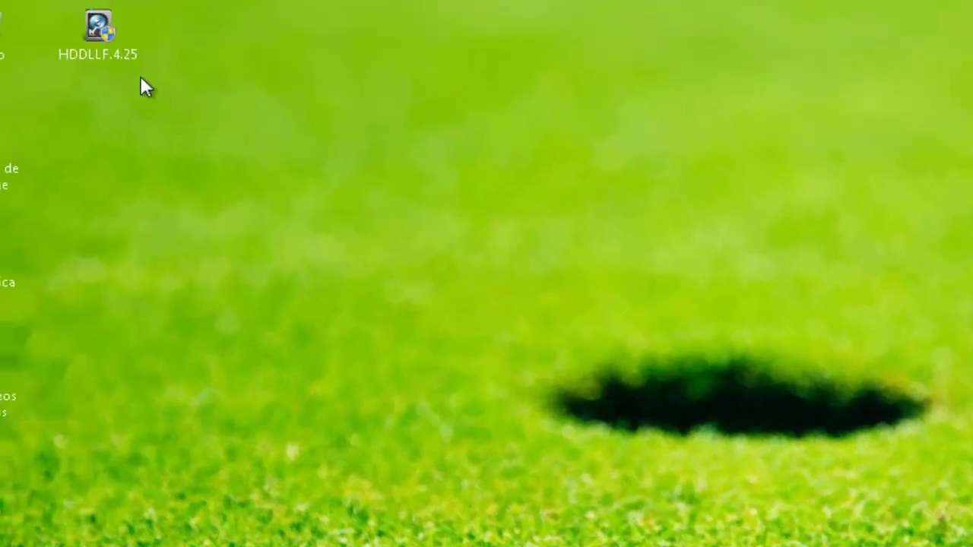
click(98, 52)
right_click(98, 51)
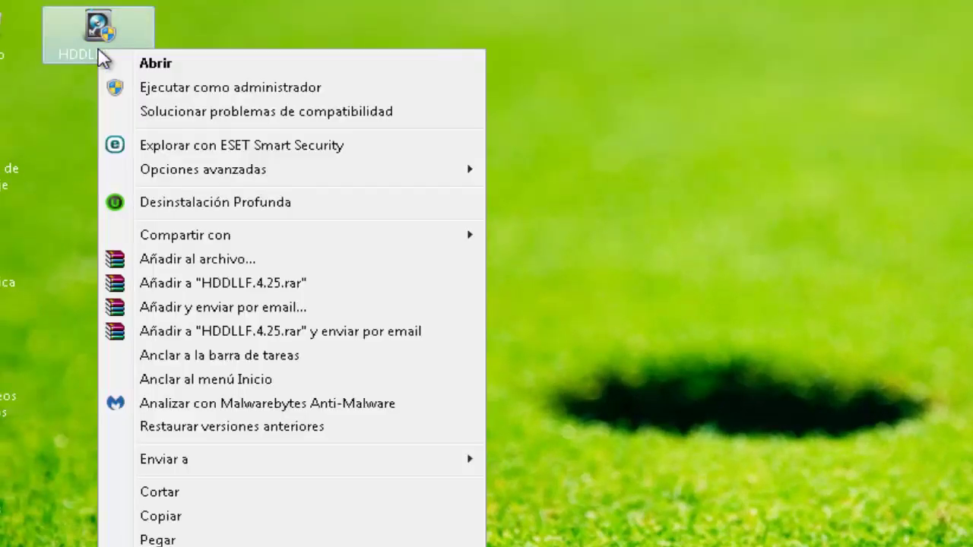
click(250, 33)
click(232, 82)
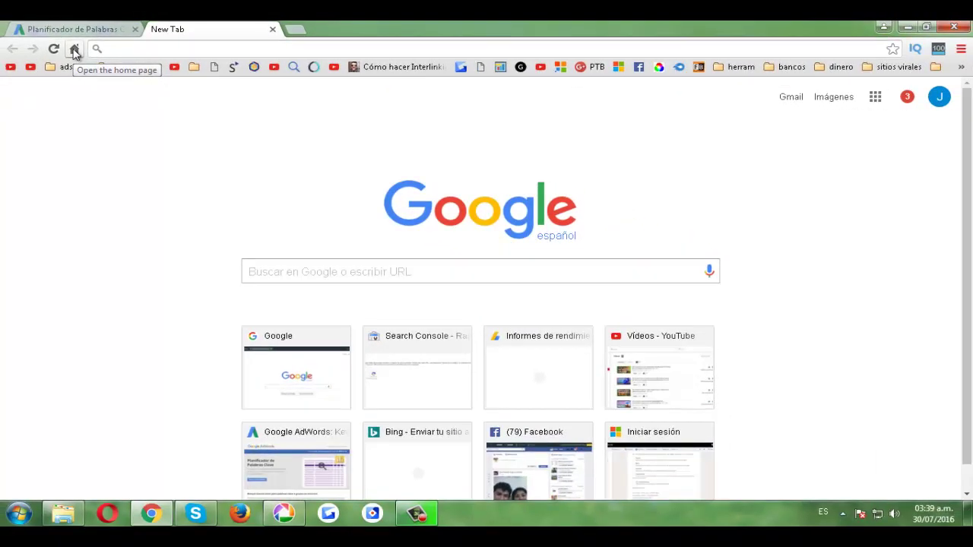
Step: In Chrome, go to the Google home page and search for maxfullpc
click(75, 51)
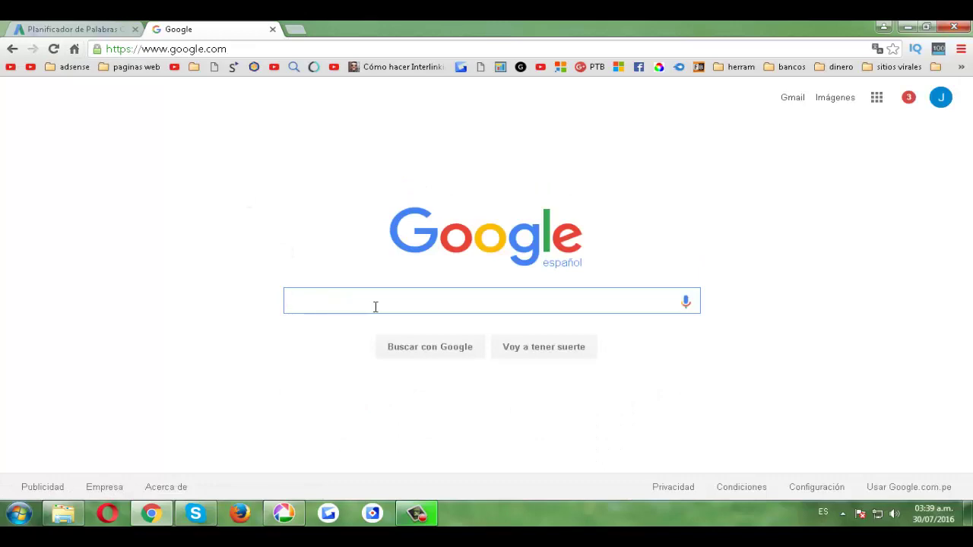
text(max)
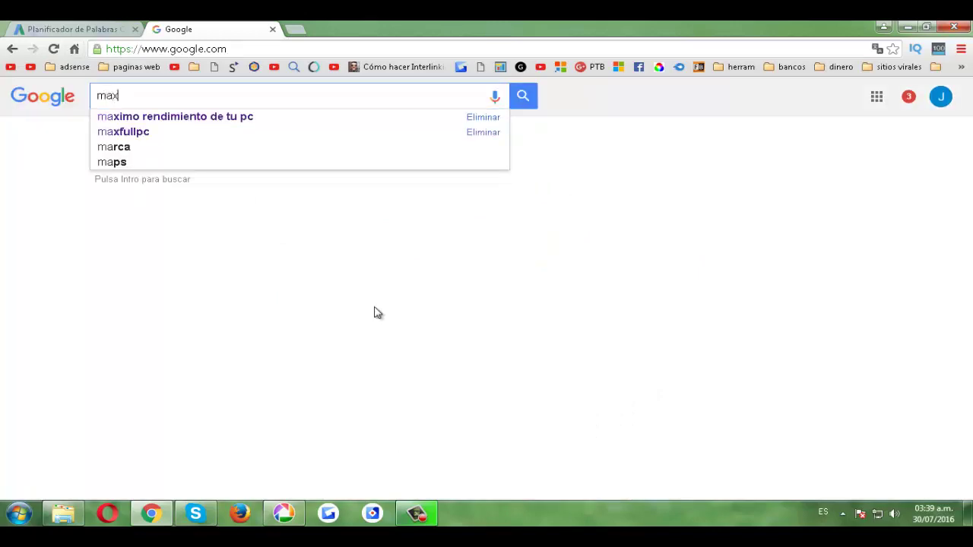
text(fullpc)
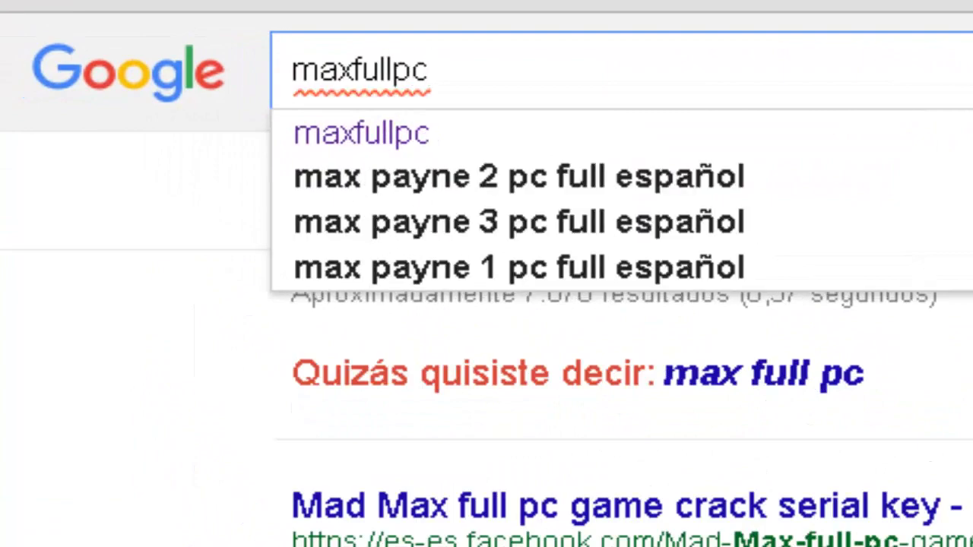
key(Return)
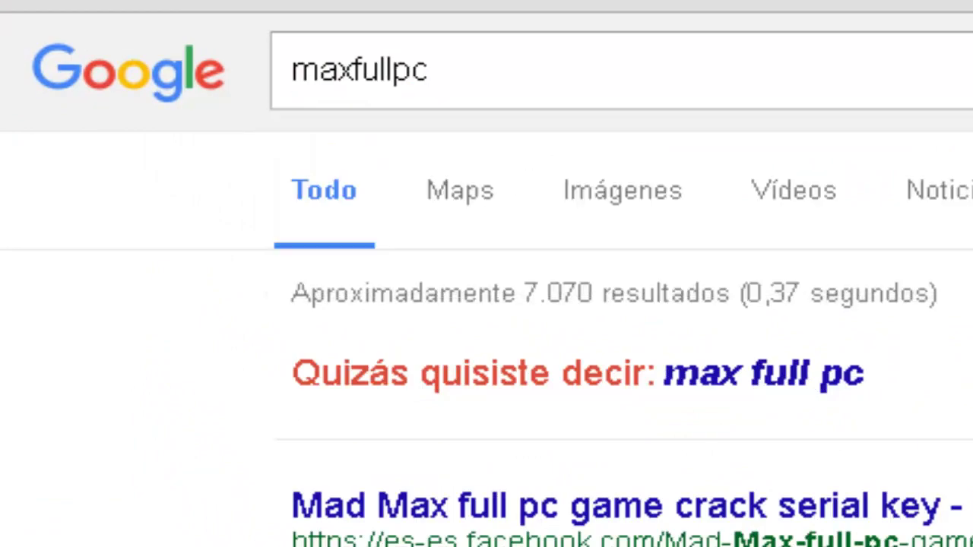
Step: Find the maxfullpc.blogspot.com entry in the search results and highlight its title, MaxFullPc - TRUCOS DE PC SORPRENDENTES
scroll(486, 411, down, 8)
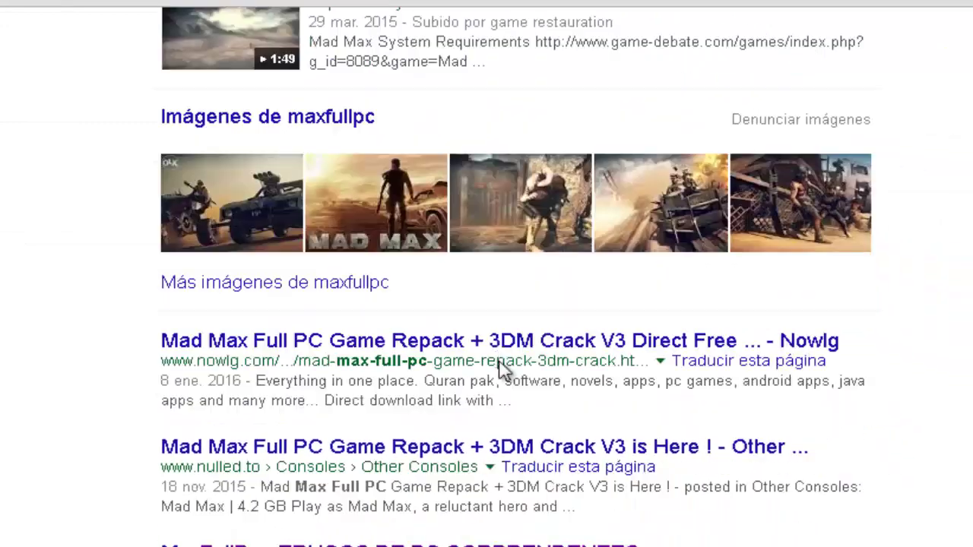
scroll(229, 448, down, 2)
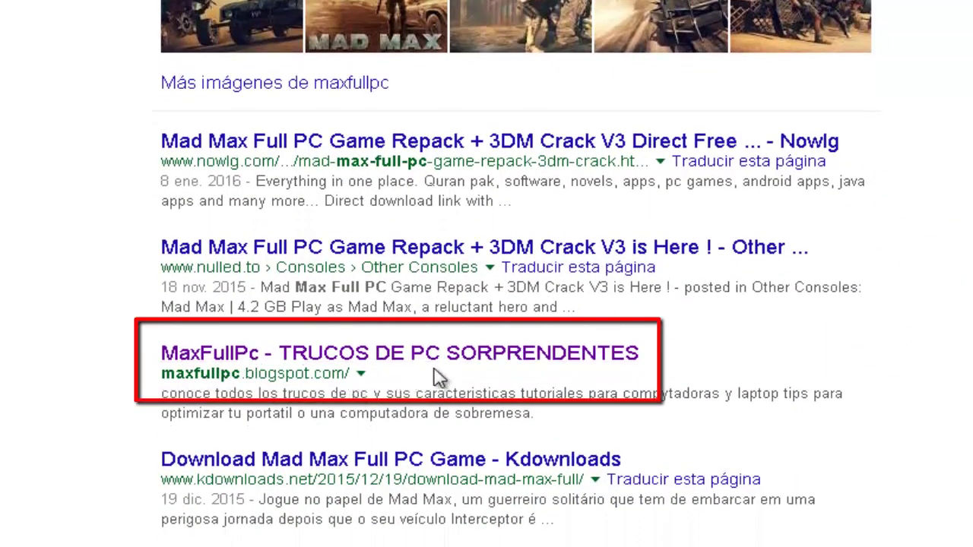
drag(669, 356, 145, 356)
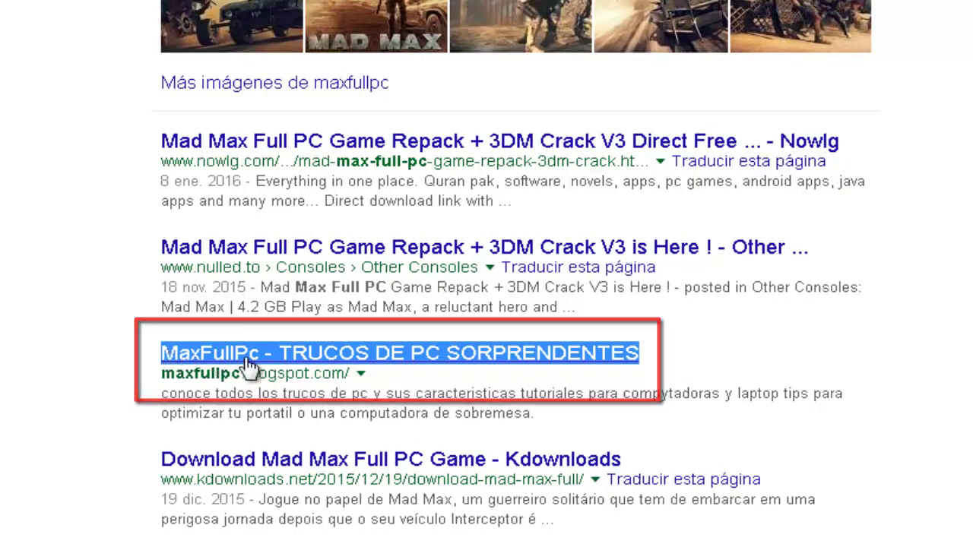
scroll(827, 356, up, 9)
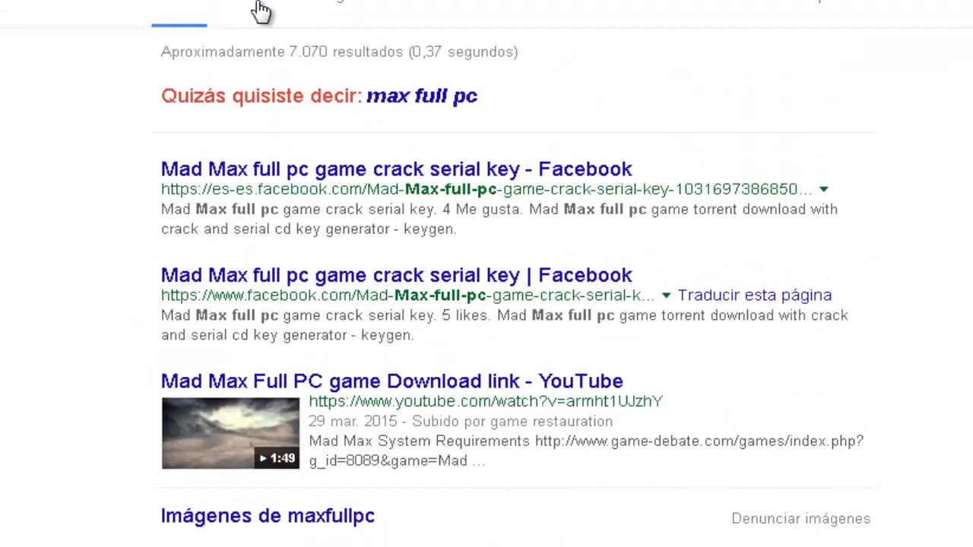
Step: Locate the MaxFullPc - TRUCOS DE PC SORPRENDENTES entry in the maxfullpc search results and open the blog
drag(239, 33, 150, 33)
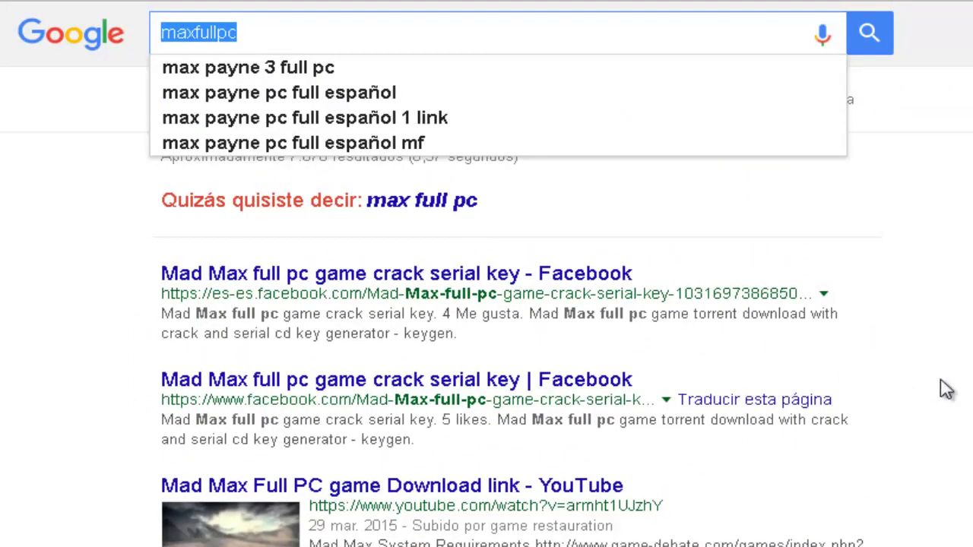
scroll(945, 424, down, 3)
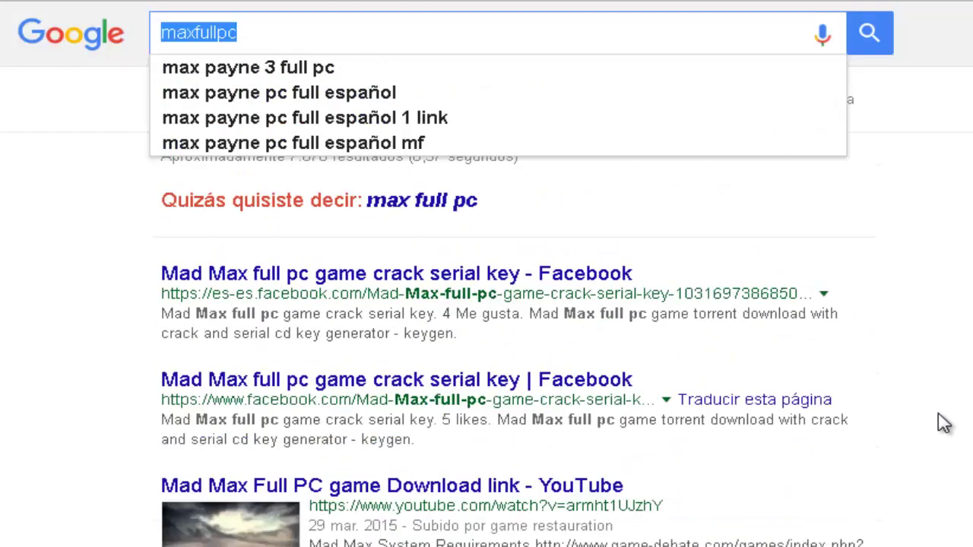
scroll(945, 449, down, 6)
scroll(945, 449, down, 3)
drag(644, 459, 333, 438)
click(412, 444)
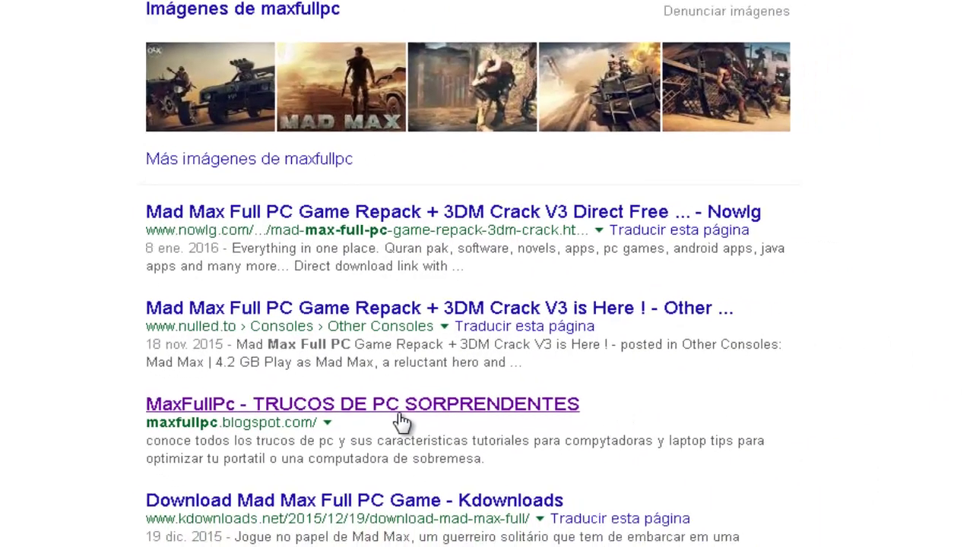
click(441, 428)
Step: Look over the Trucos De Pc home page and open the blog's FORMATEAR USB page
scroll(357, 315, down, 1)
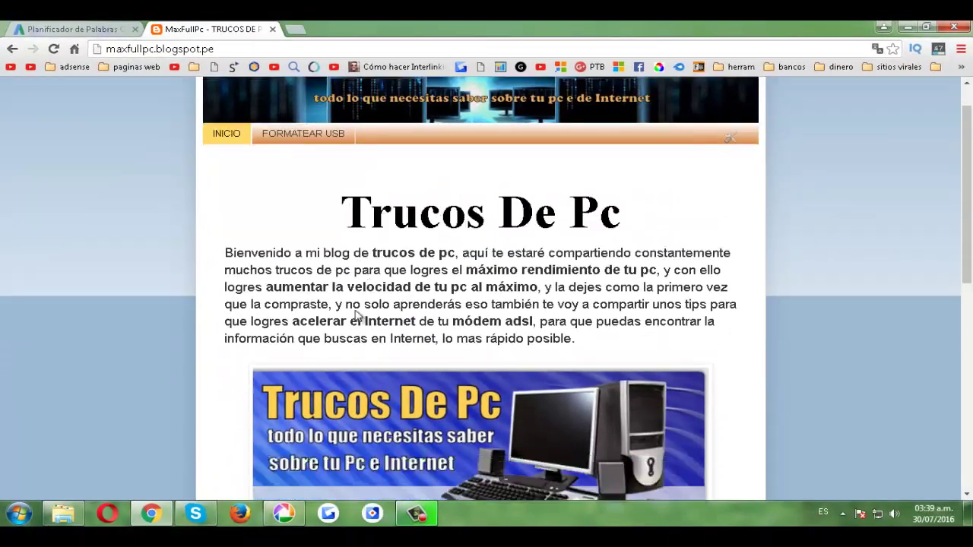
scroll(357, 315, down, 3)
scroll(310, 328, up, 3)
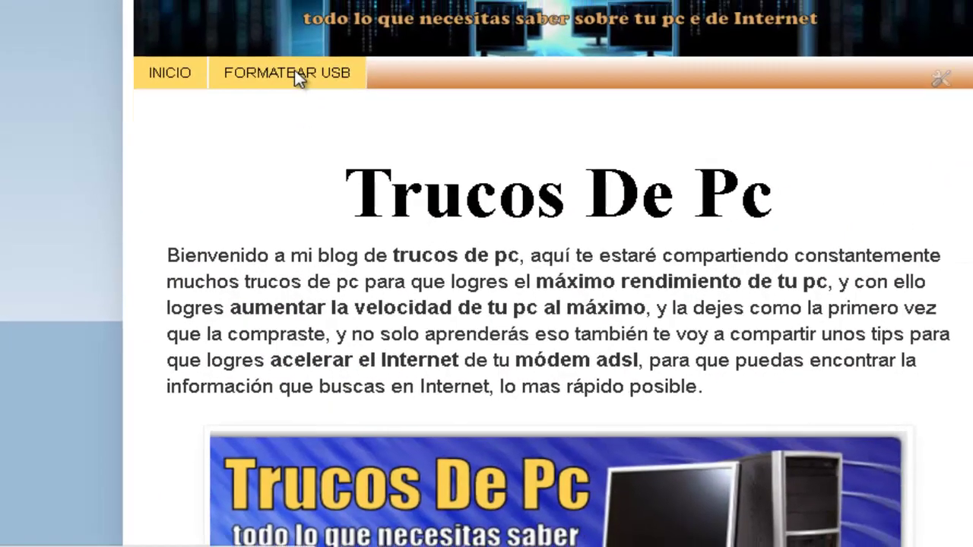
click(295, 61)
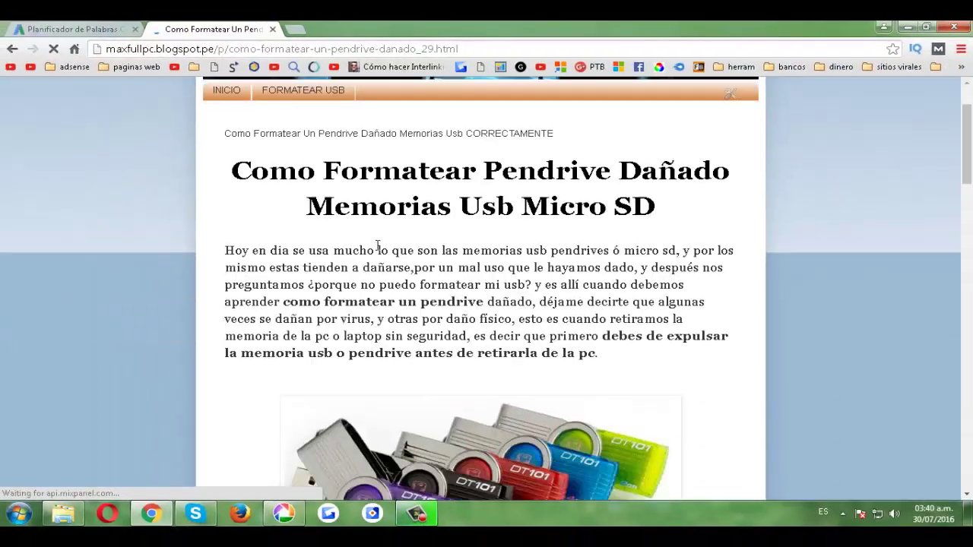
Step: Examine the damaged-pendrive article, including its repair procedure, the embedded HDD LLF video and the Descargar Archivo download link
scroll(403, 270, down, 2)
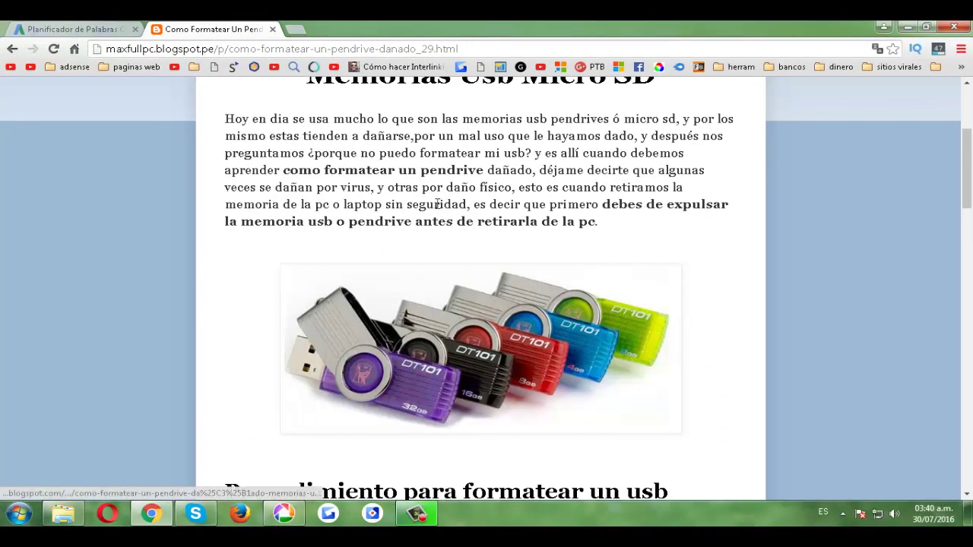
scroll(272, 392, down, 1)
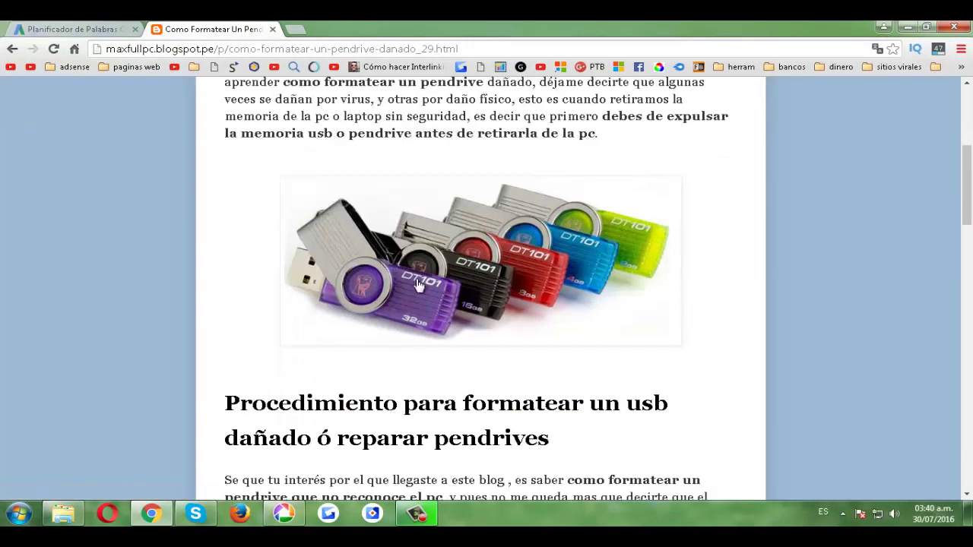
scroll(411, 319, down, 2)
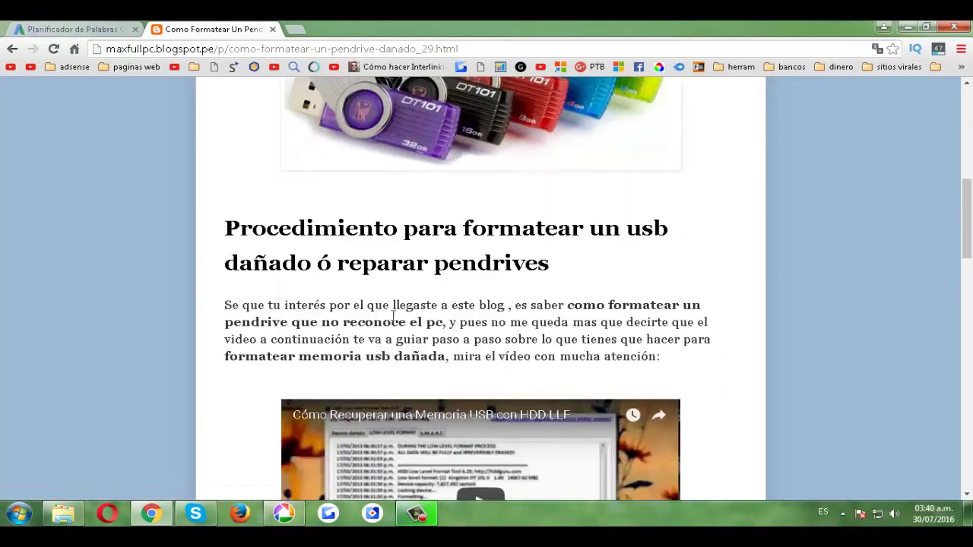
scroll(392, 316, down, 1)
scroll(393, 316, down, 2)
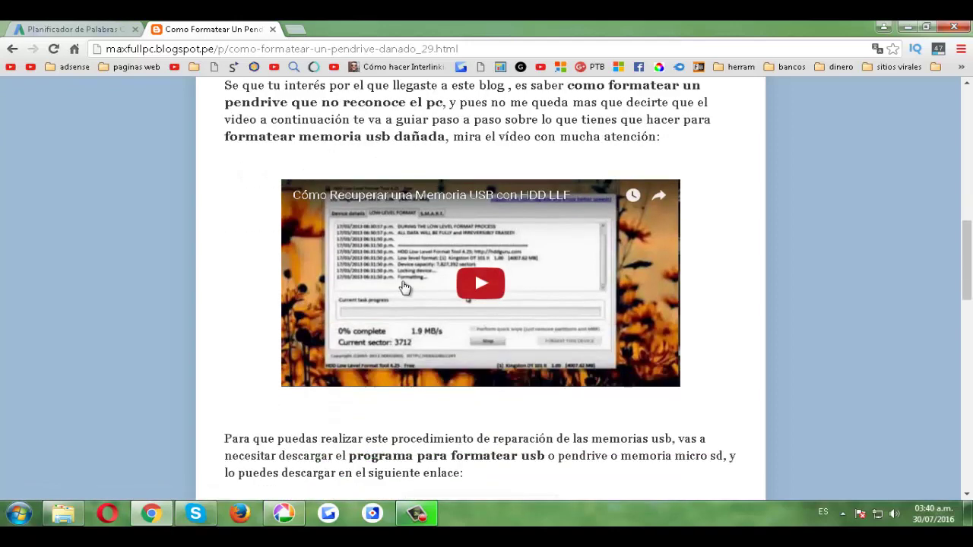
scroll(296, 304, down, 2)
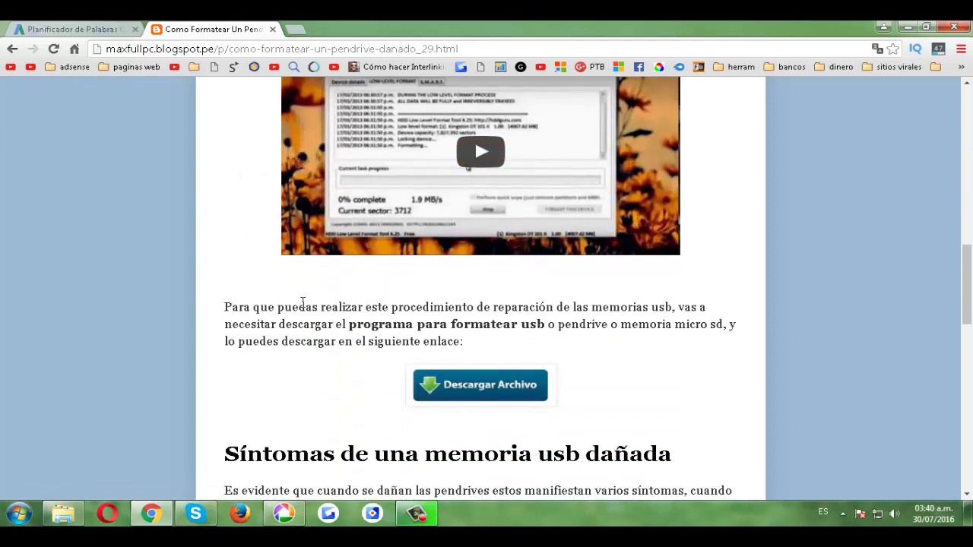
scroll(311, 308, down, 1)
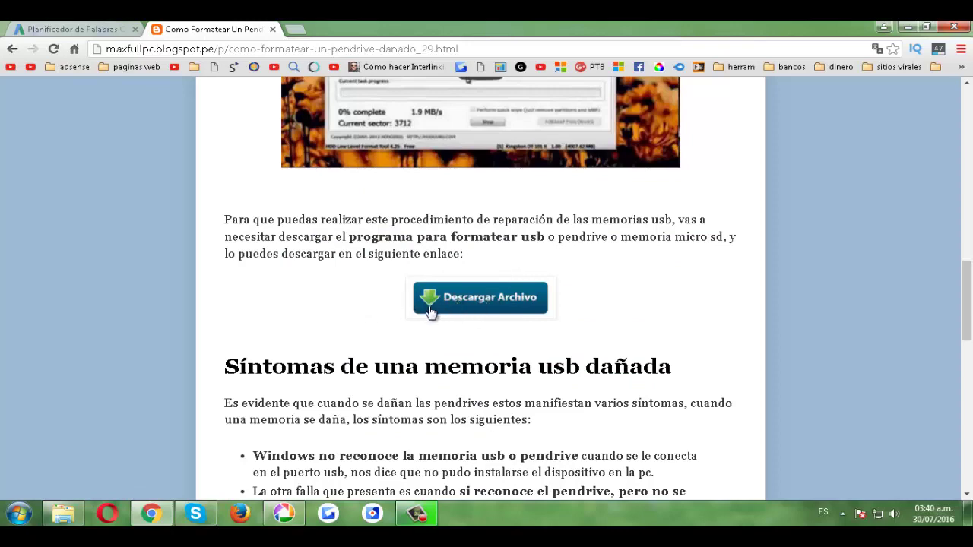
scroll(373, 316, up, 8)
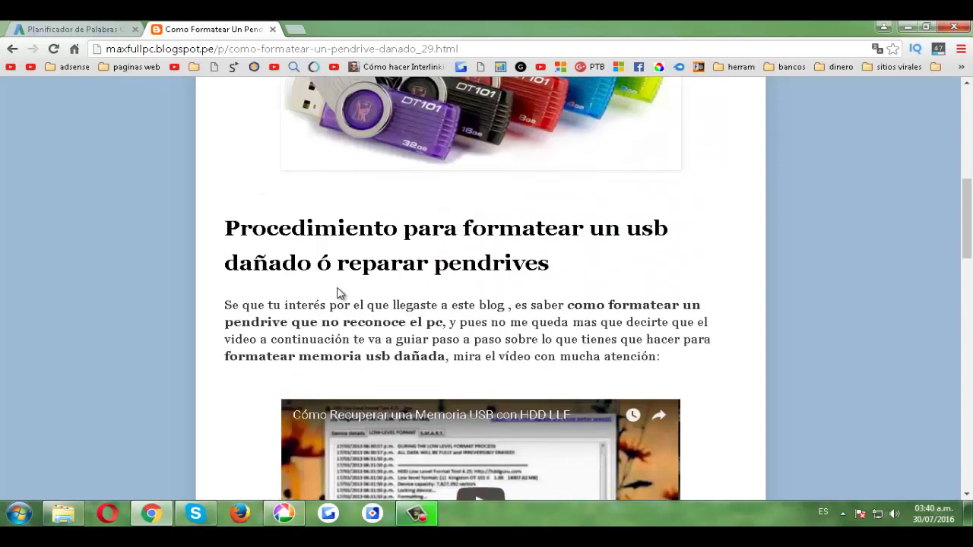
scroll(301, 252, down, 3)
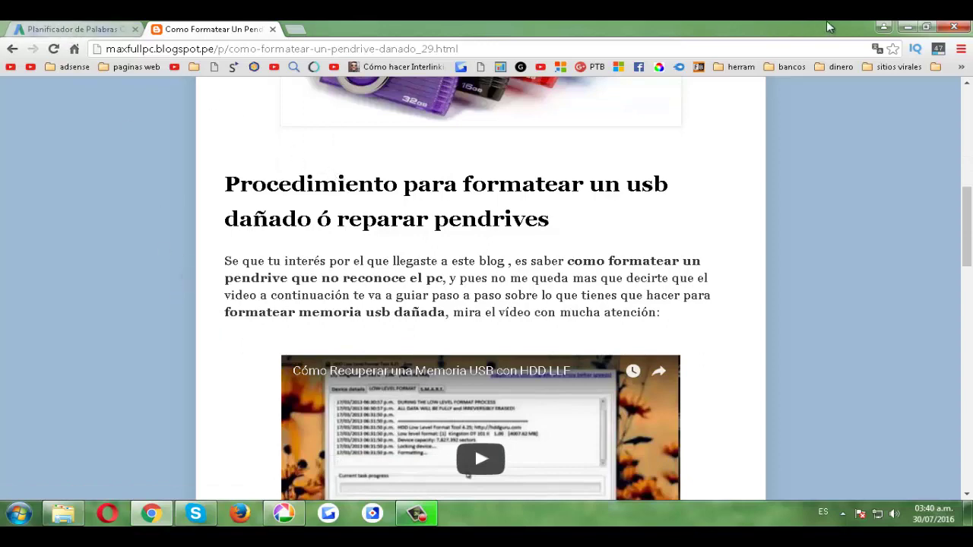
Step: Minimize the browser, launch HDD LLF 4.25 from the desktop and continue with the free version
click(907, 27)
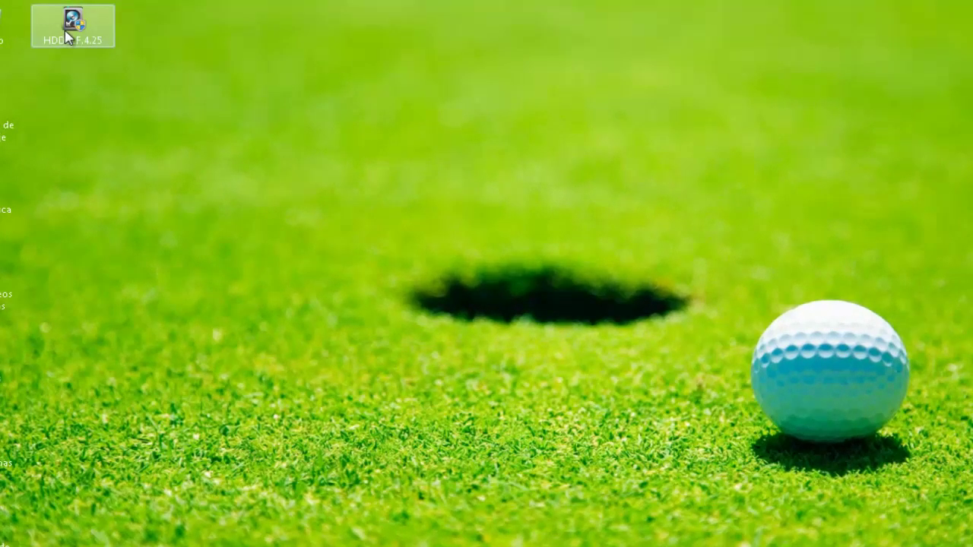
right_click(66, 38)
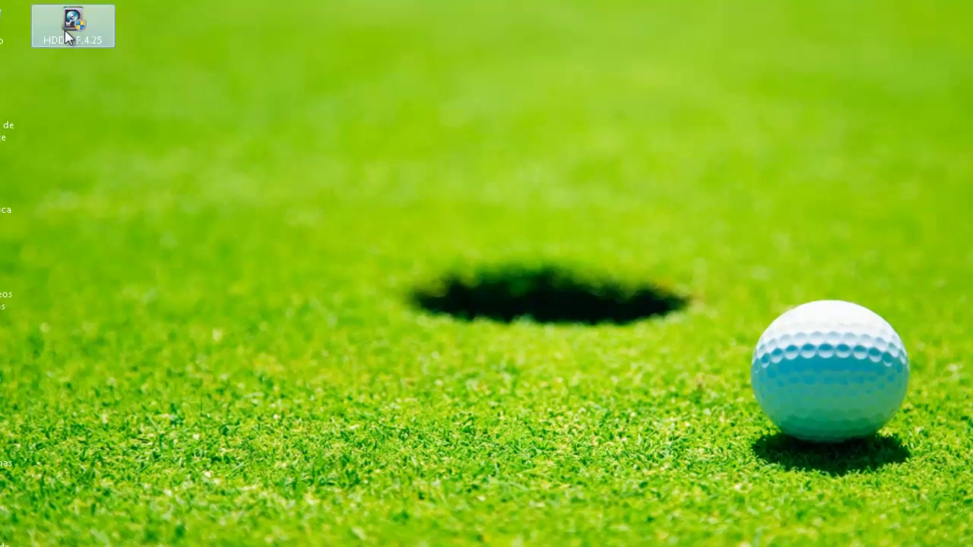
click(115, 61)
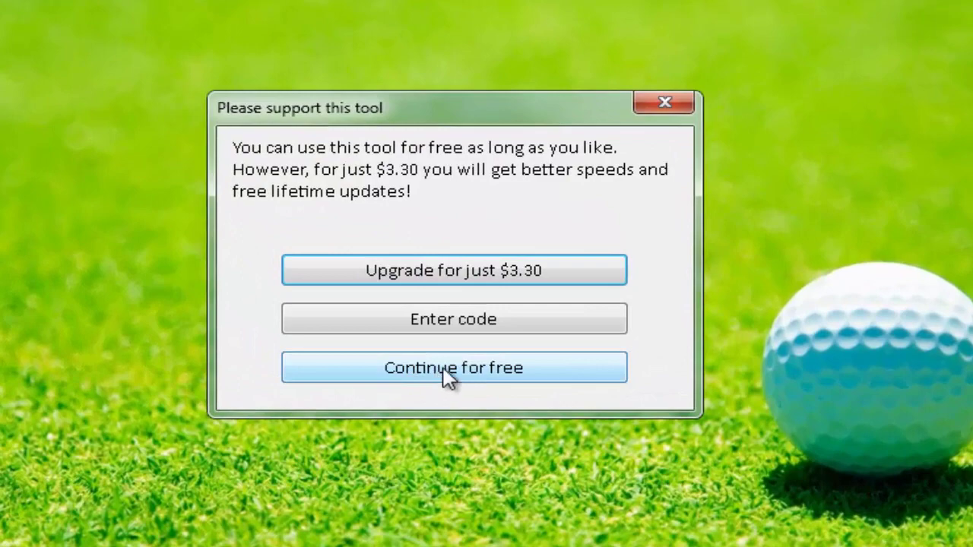
click(462, 372)
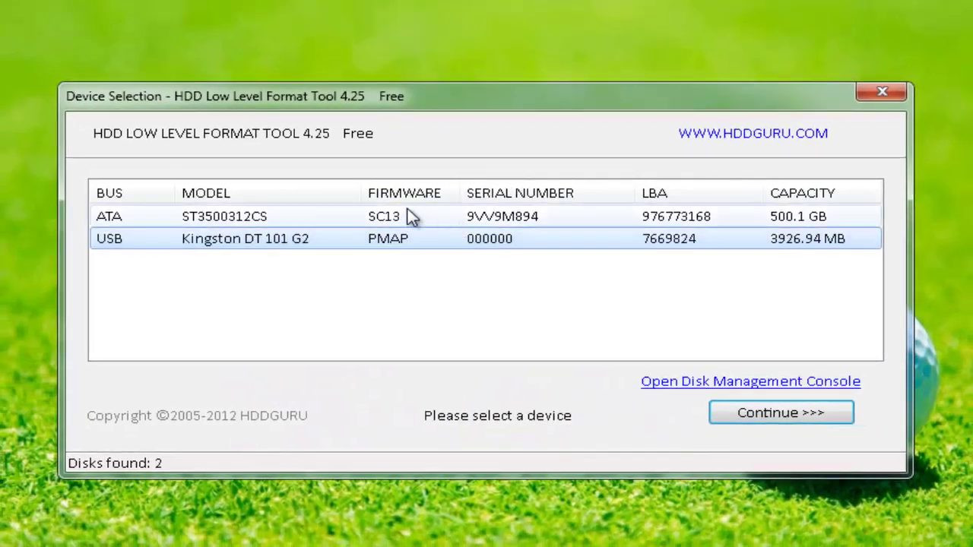
Step: Select the USB device Kingston DT 101 G2 in the device list and continue to its details
click(315, 217)
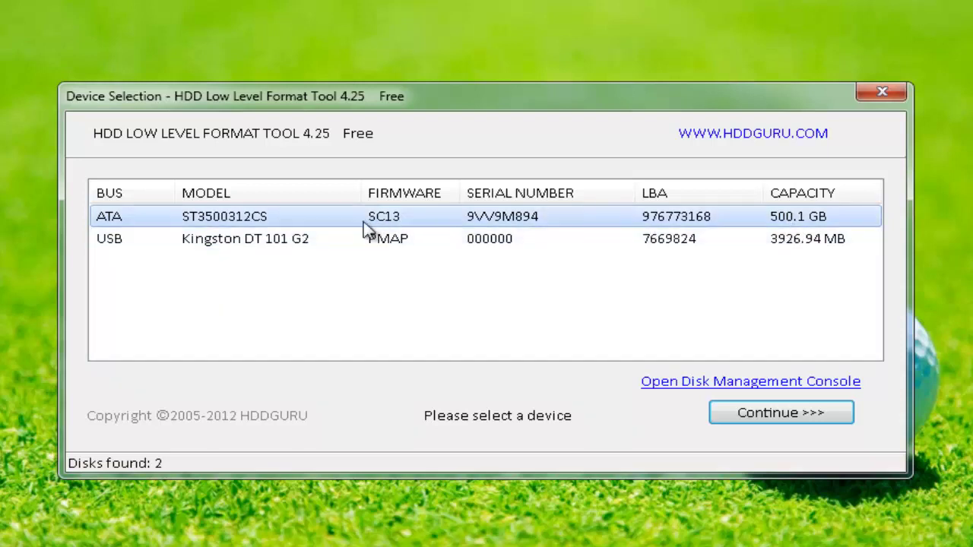
click(447, 245)
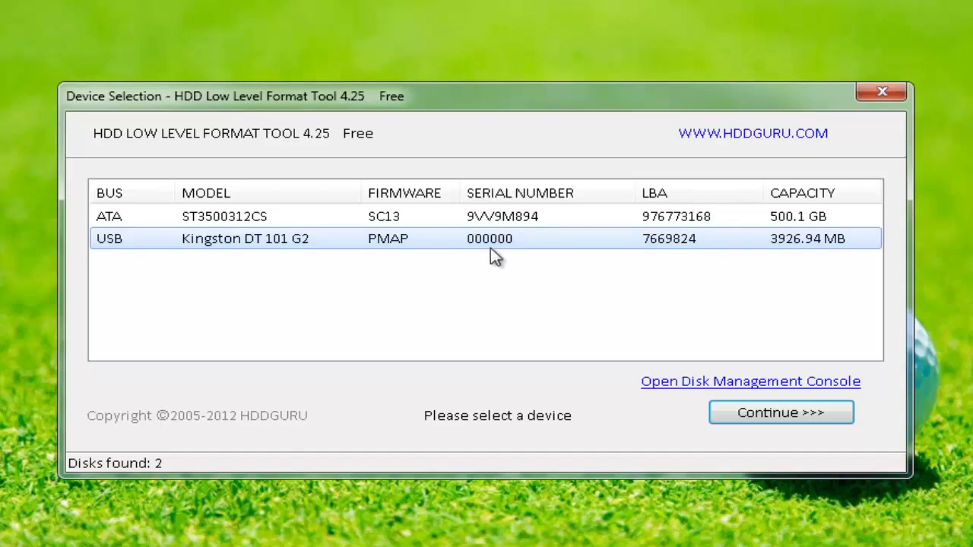
click(755, 417)
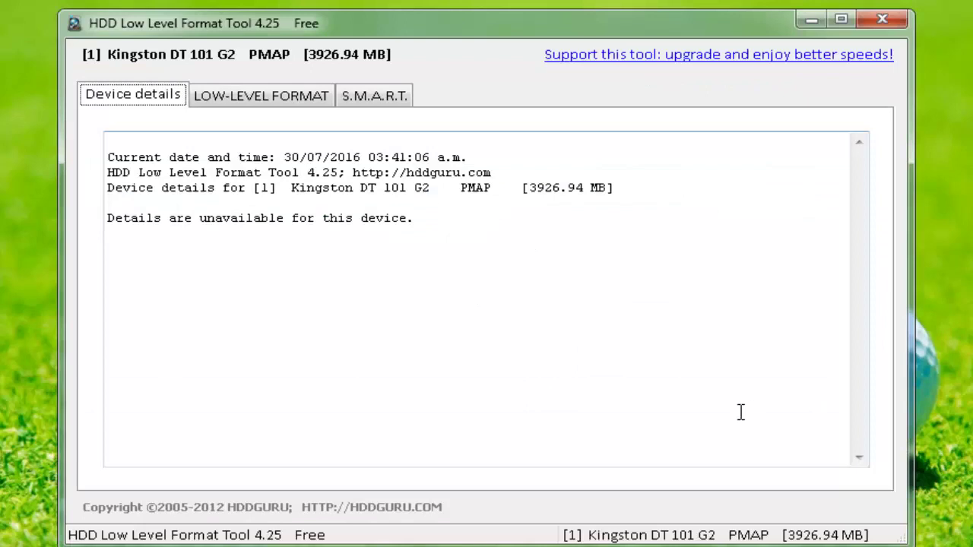
Step: Low-level format the Kingston DT 101 G2 with the quick wipe option enabled, confirm the data erasure, and close the tool
click(255, 95)
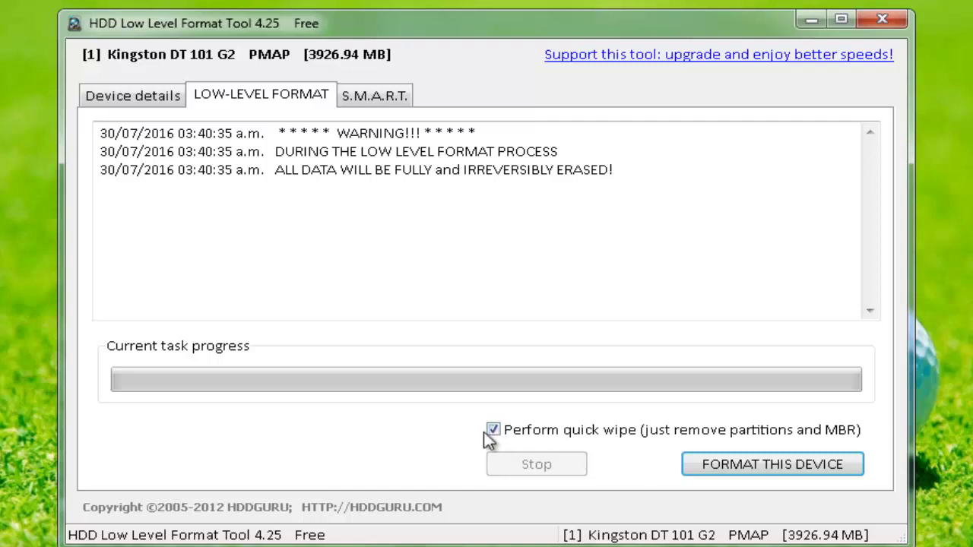
click(724, 472)
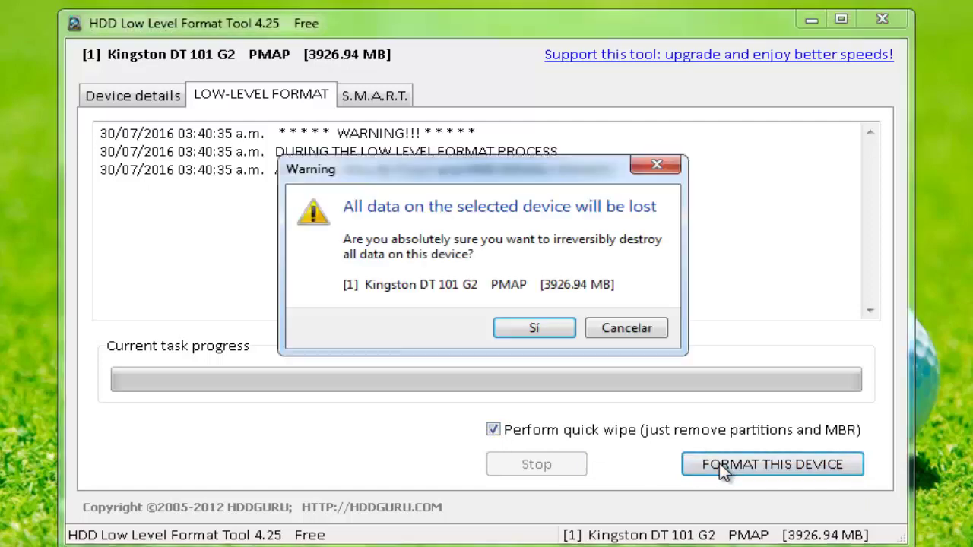
click(535, 329)
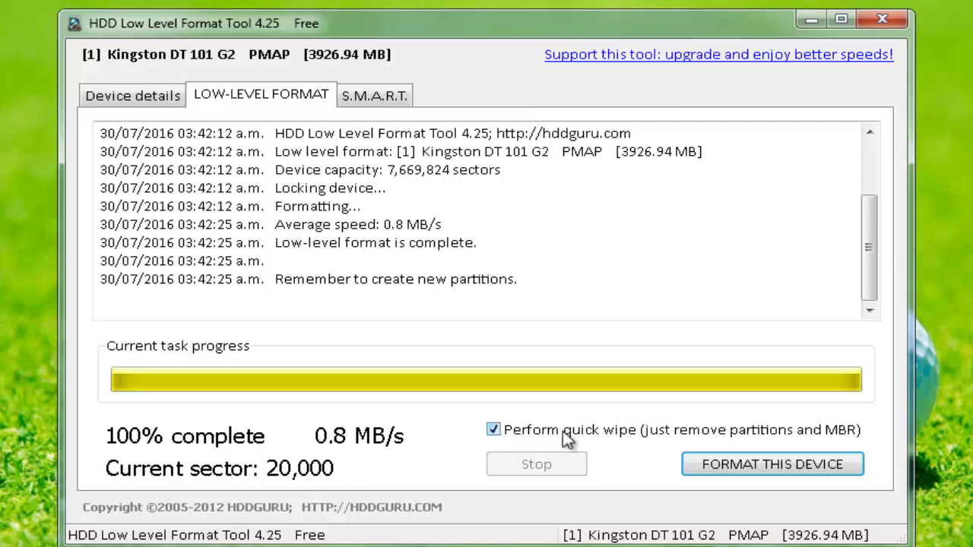
click(878, 22)
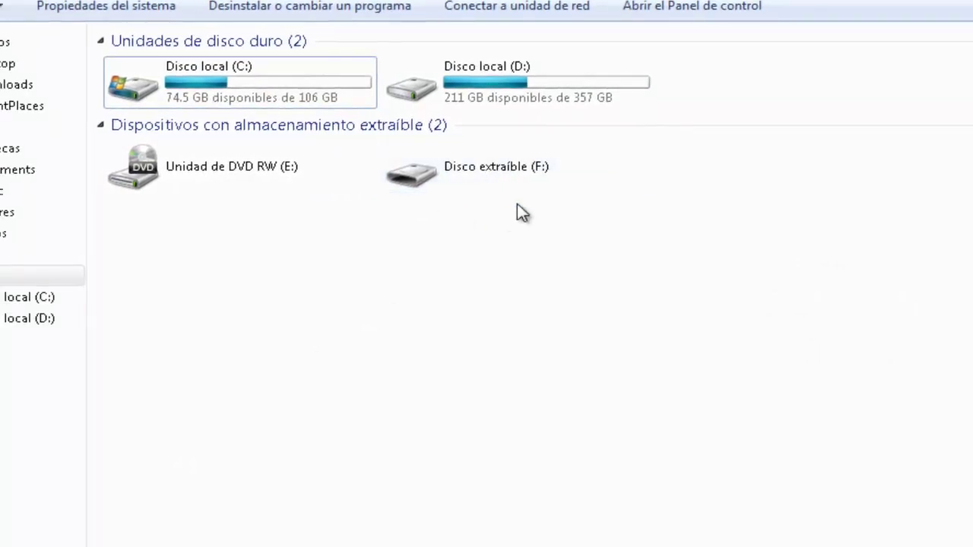
Step: Format the removable drive F: as FAT32 with 4096-byte allocation units, quick format and an empty volume label
click(500, 174)
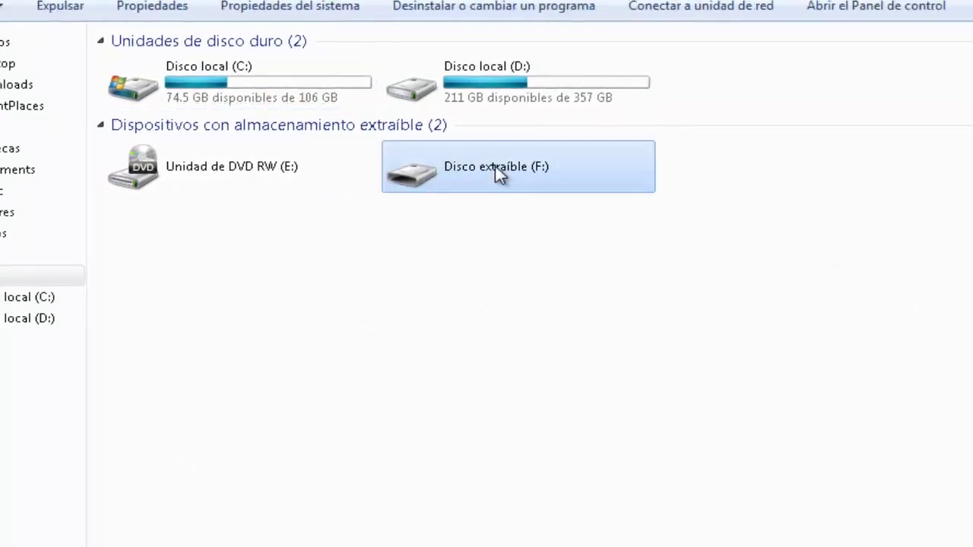
right_click(495, 168)
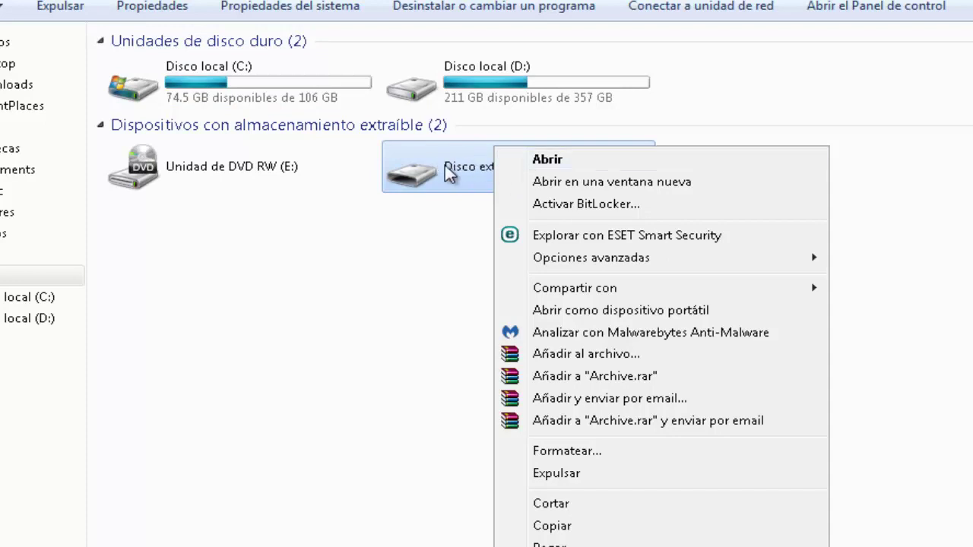
click(587, 450)
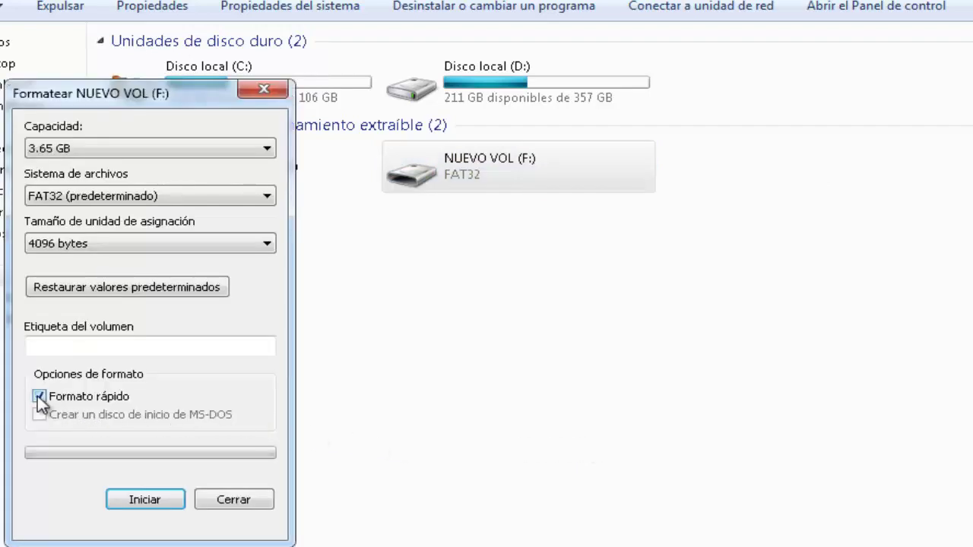
click(217, 198)
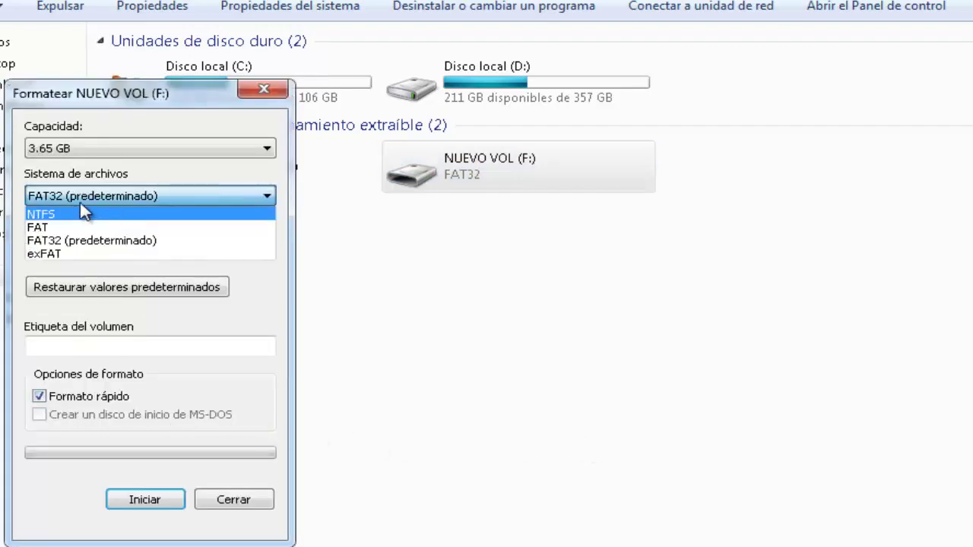
click(239, 302)
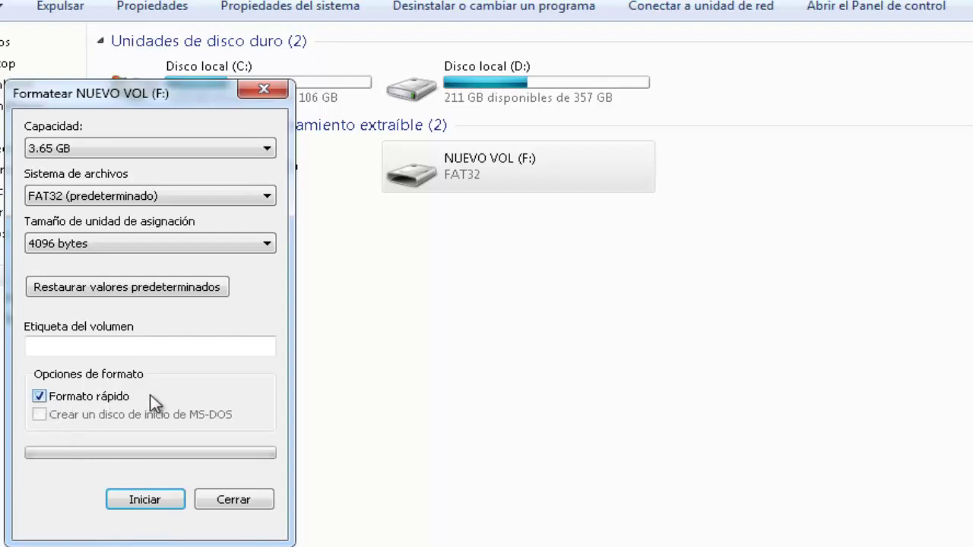
click(146, 502)
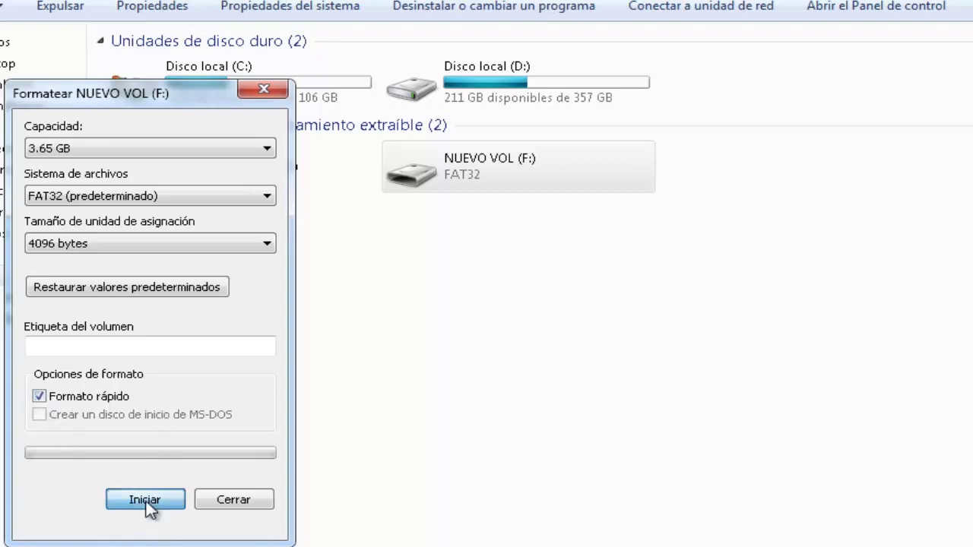
click(774, 289)
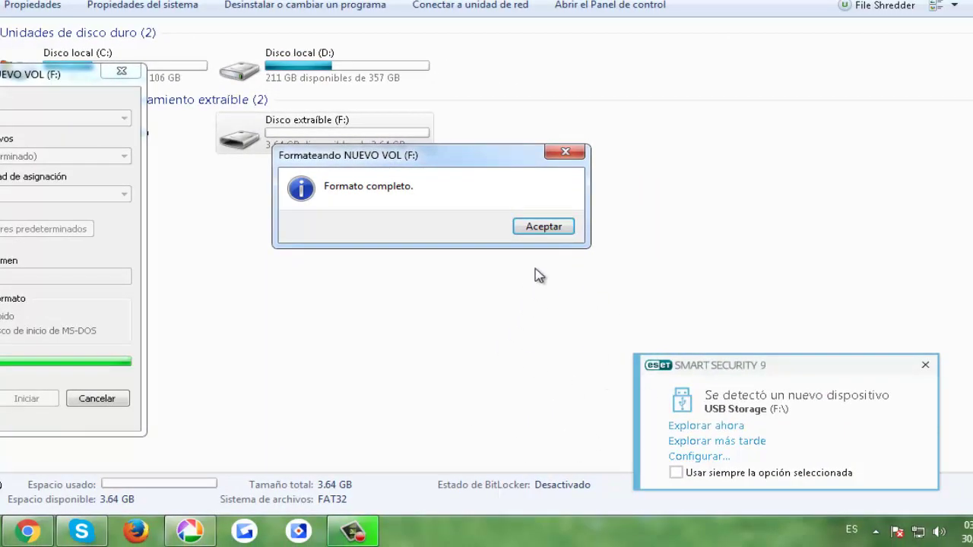
click(554, 230)
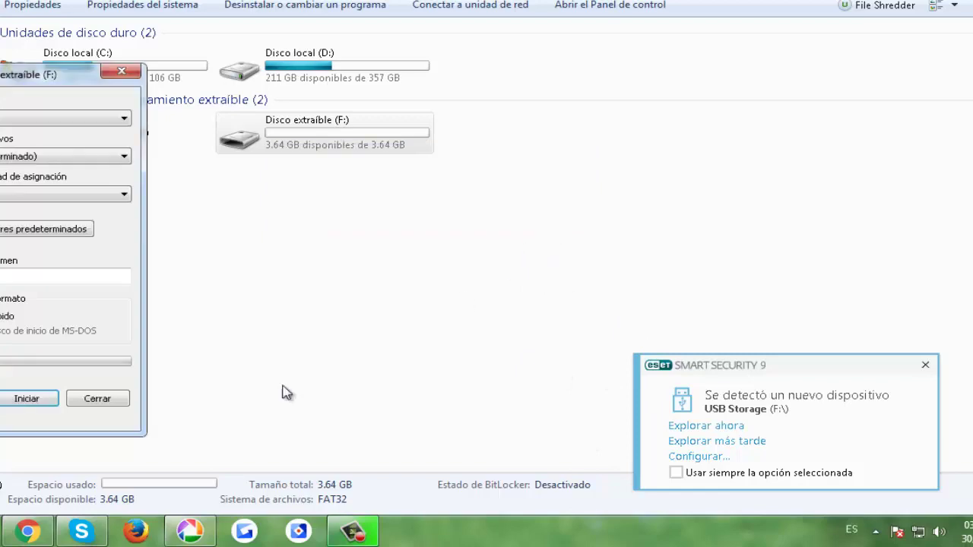
click(99, 400)
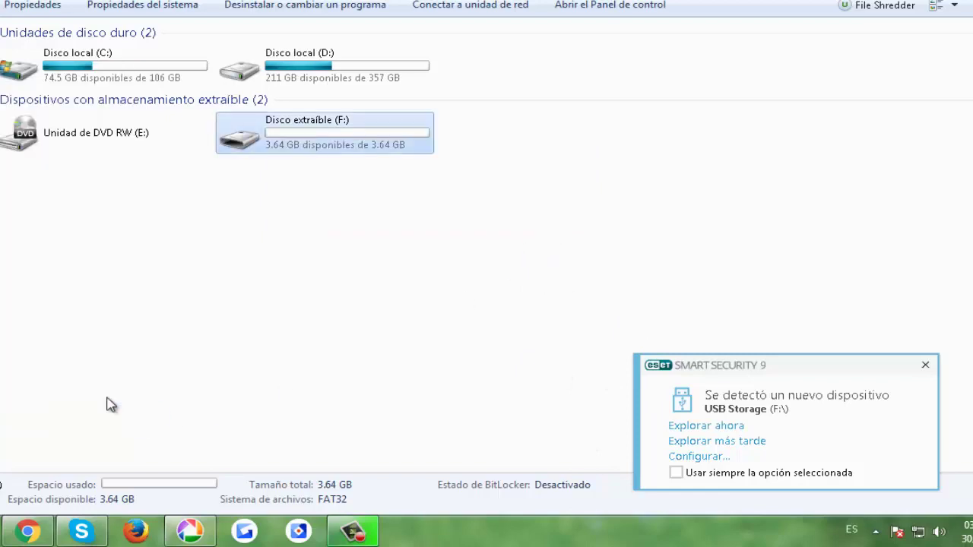
Step: Open the formatted removable drive F: to check its contents
right_click(340, 133)
click(436, 186)
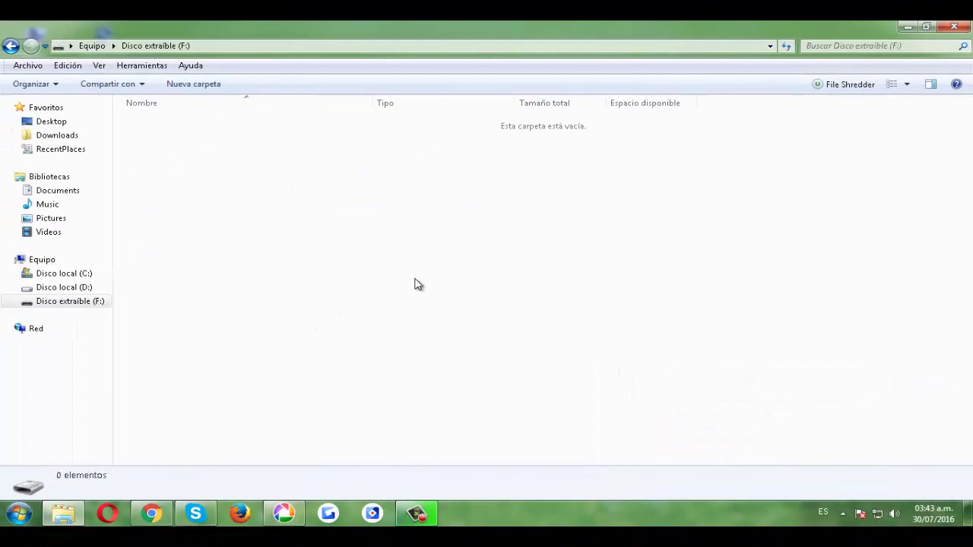
Step: Close the window of drive F: and open the MaxFullPc blog in Chrome from the Google results for maxfullpc
click(954, 27)
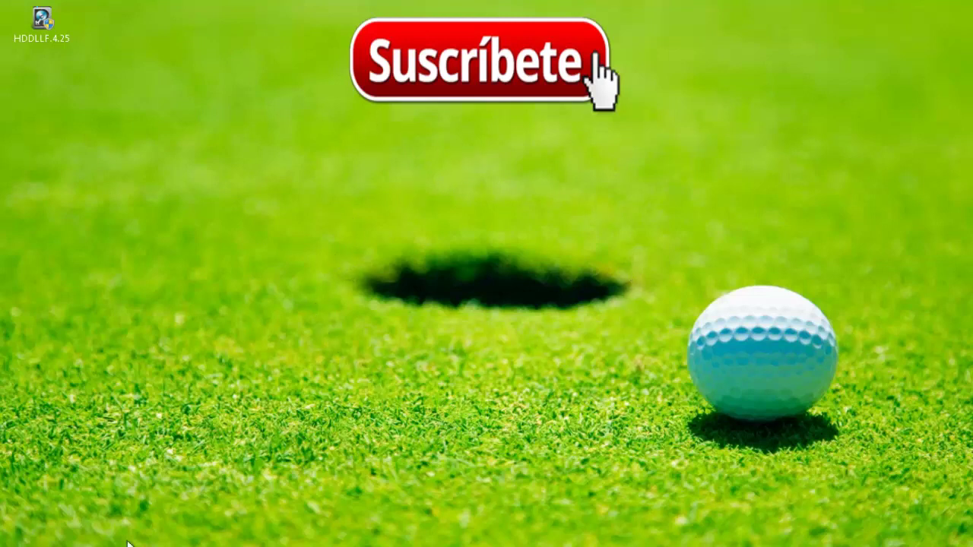
click(99, 543)
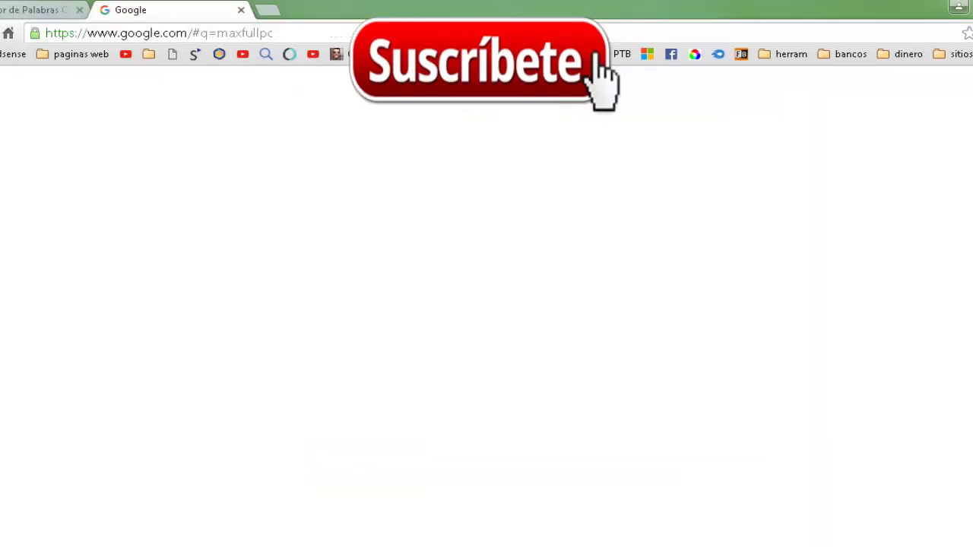
click(98, 90)
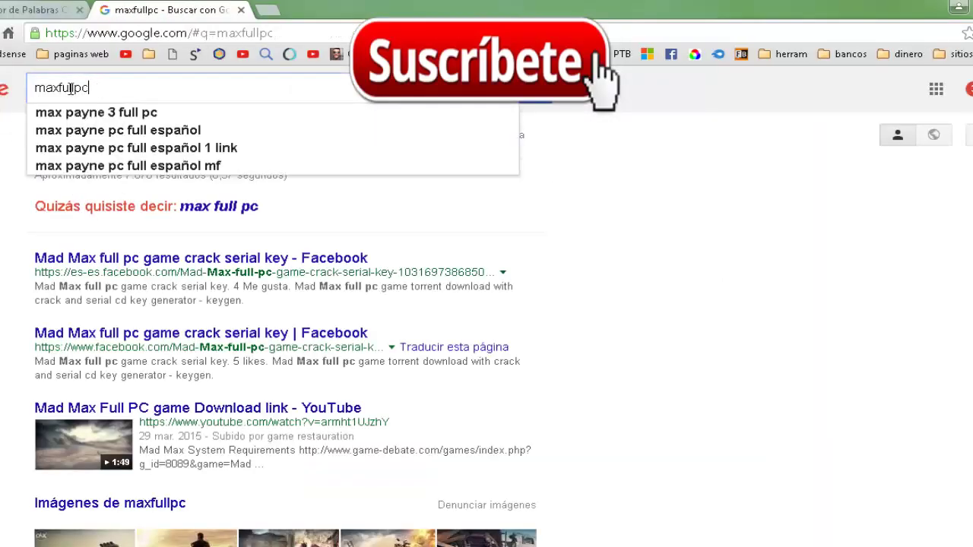
double_click(45, 89)
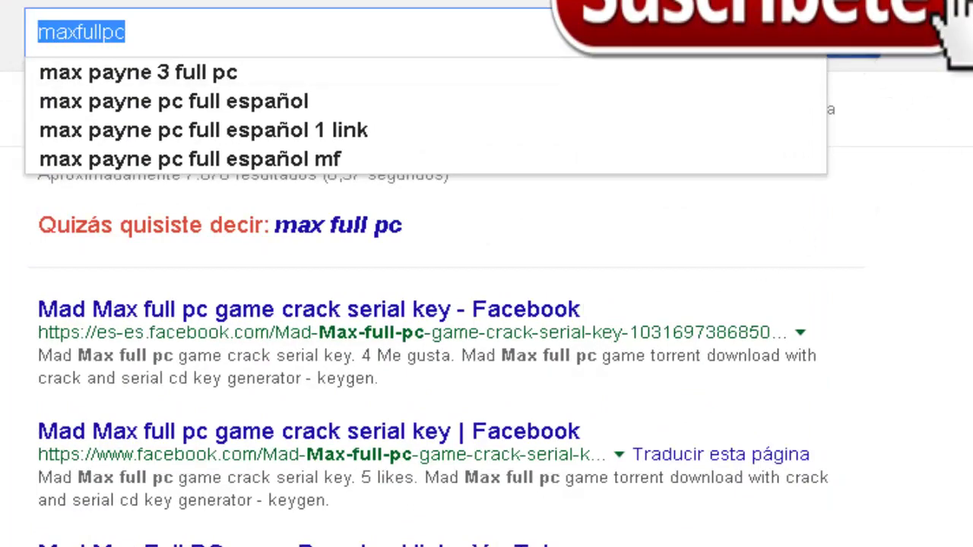
click(859, 45)
scroll(958, 280, down, 10)
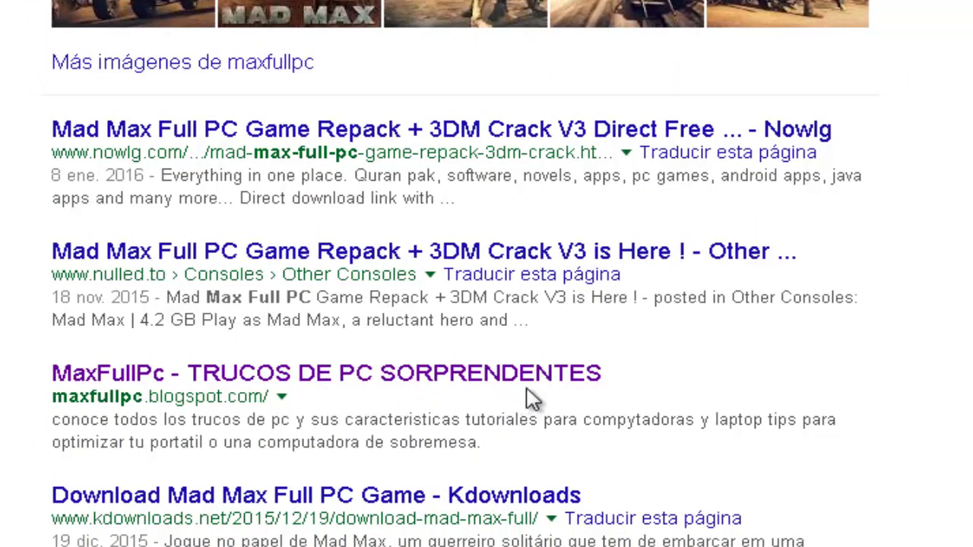
click(466, 384)
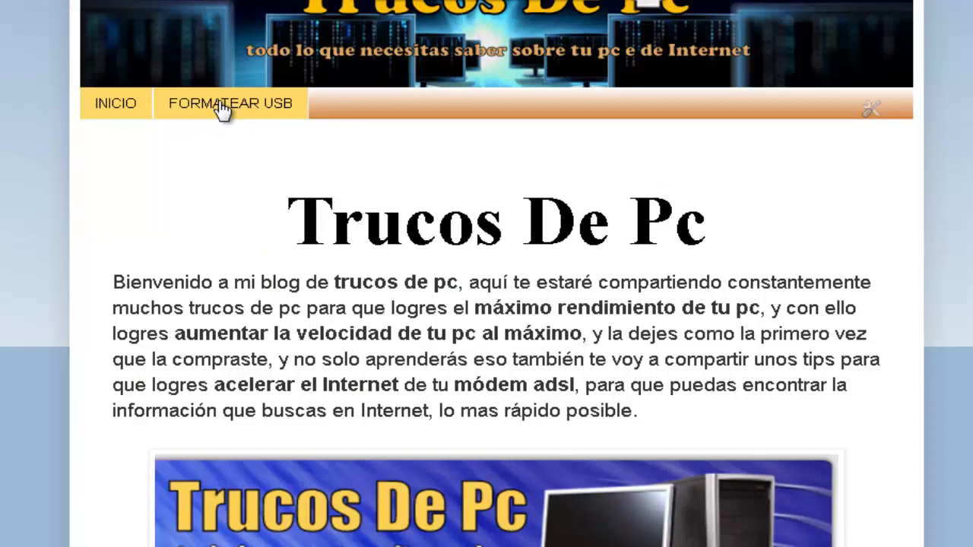
Step: Open the blog's FORMATEAR USB page and look through its tutorial video and the download link for the USB formatting program
click(222, 111)
scroll(506, 247, down, 15)
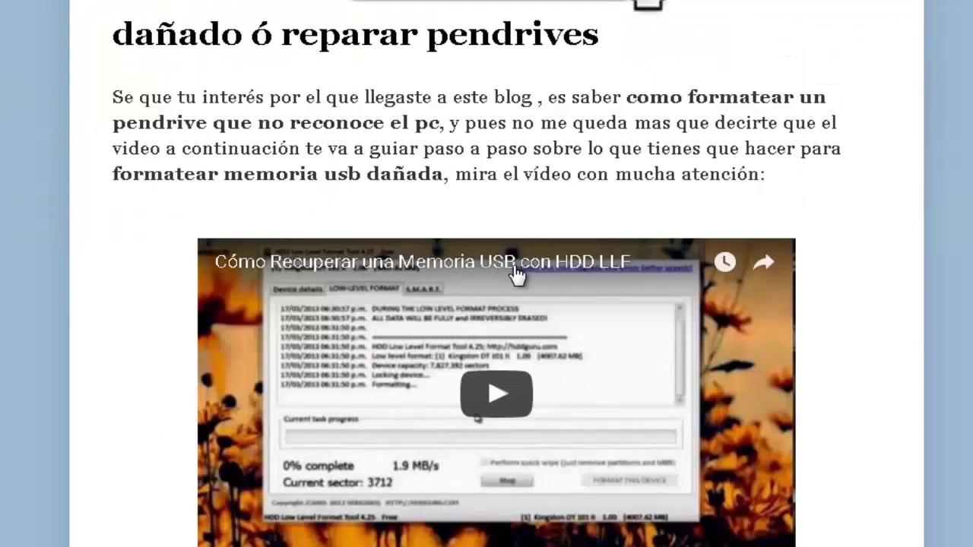
scroll(636, 342, up, 3)
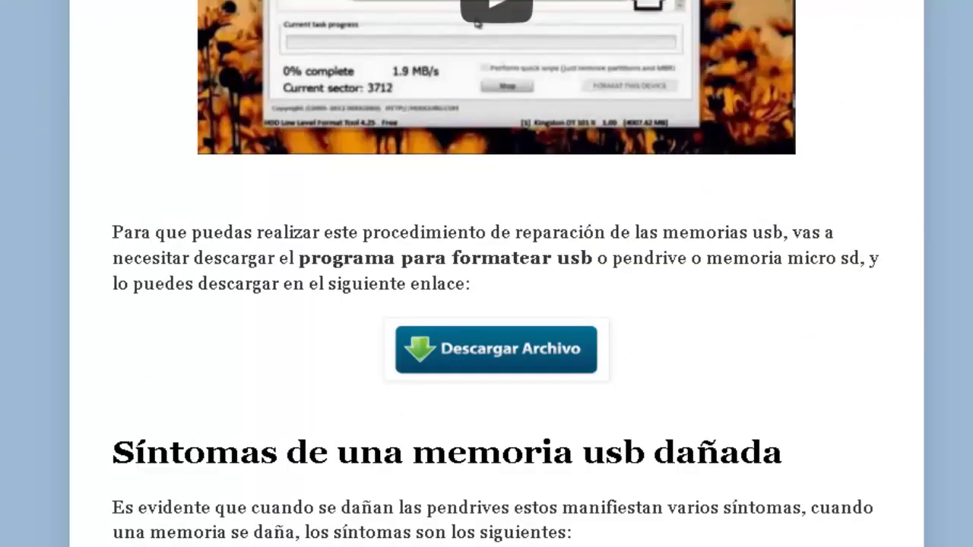
scroll(76, 263, up, 8)
scroll(76, 264, up, 5)
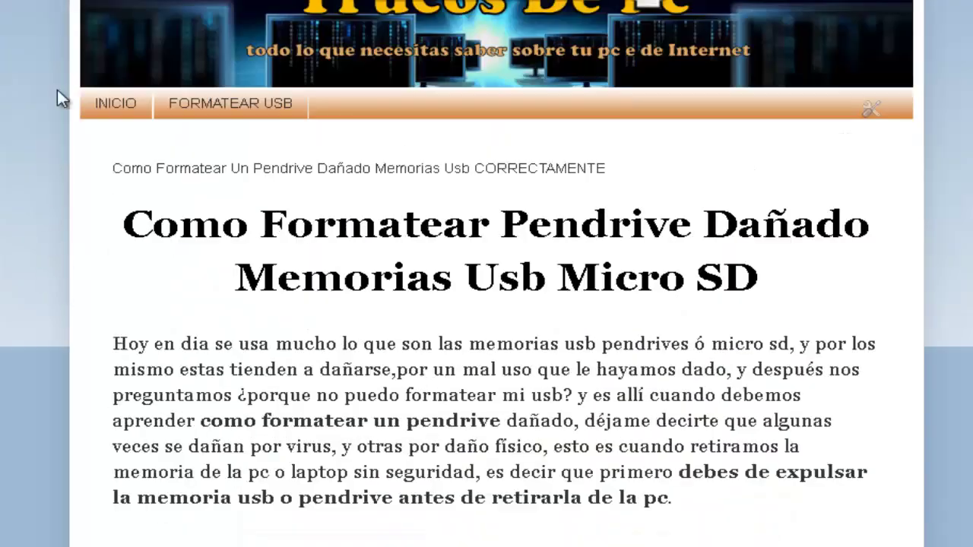